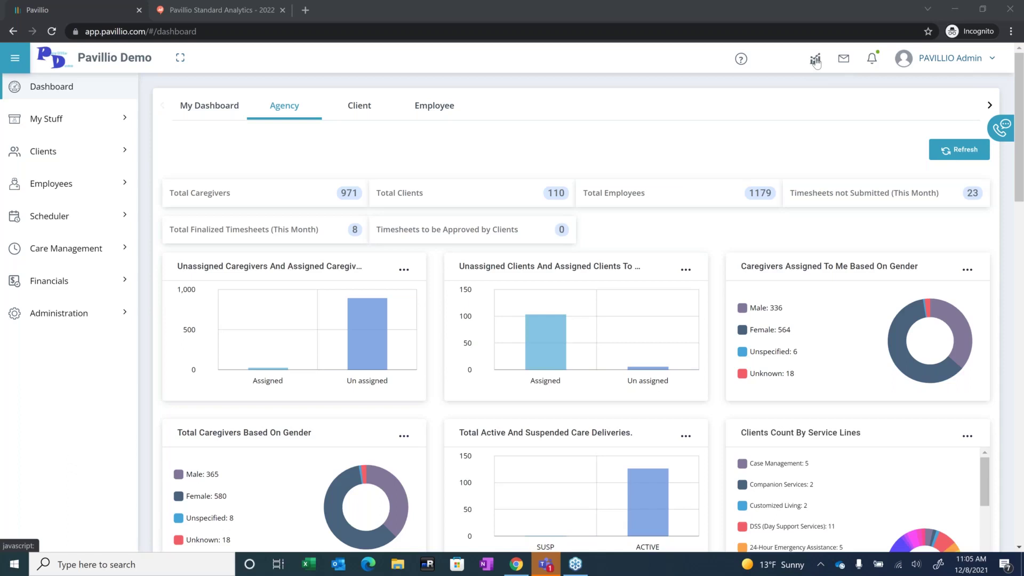
# Step: Open the analytics site, mark the Pavillio Standard Analytics - 2022 dashboard as a favorite, and return to its home page
pyautogui.click(815, 60)
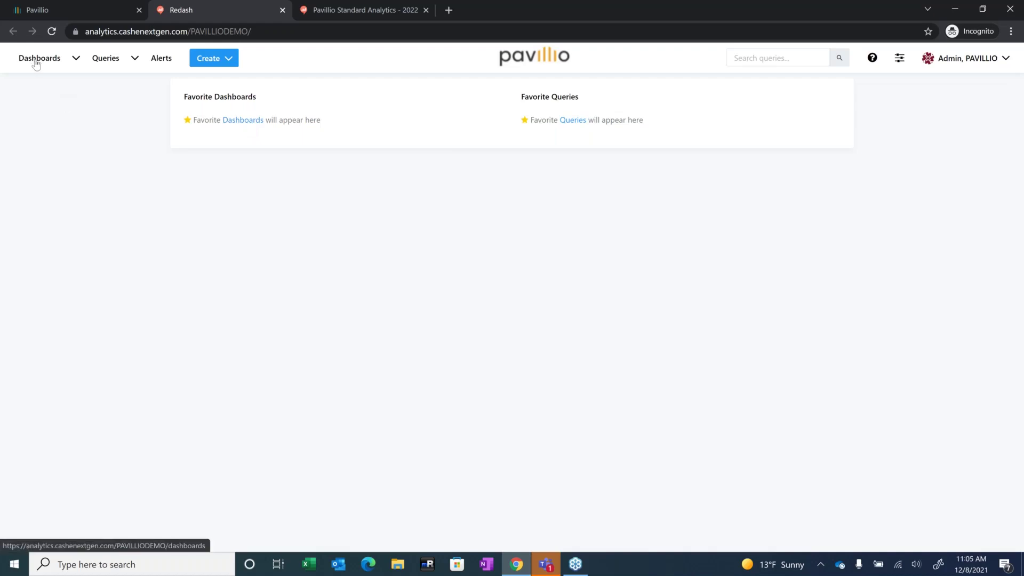
pyautogui.click(234, 122)
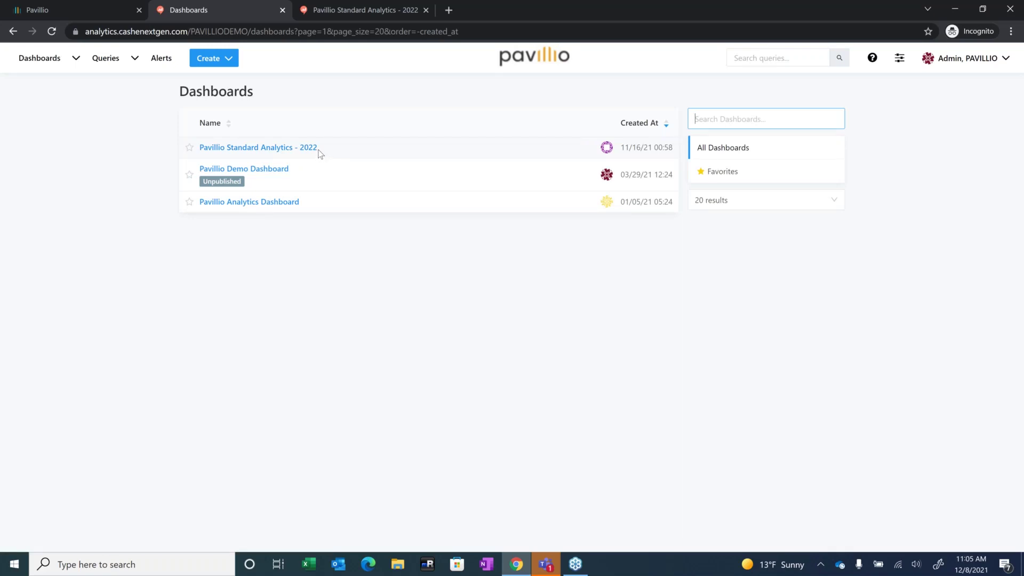
pyautogui.click(189, 147)
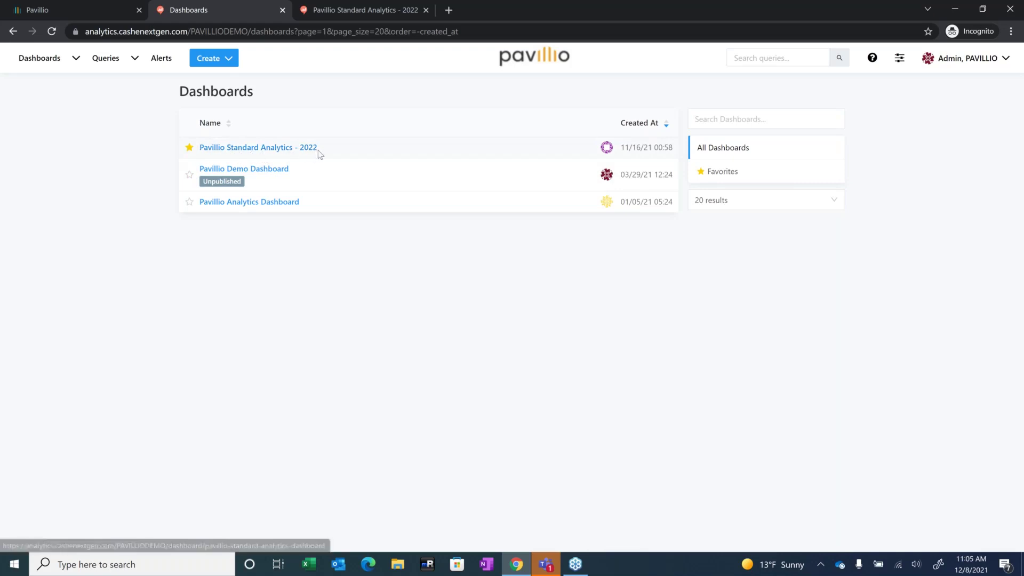
pyautogui.click(532, 64)
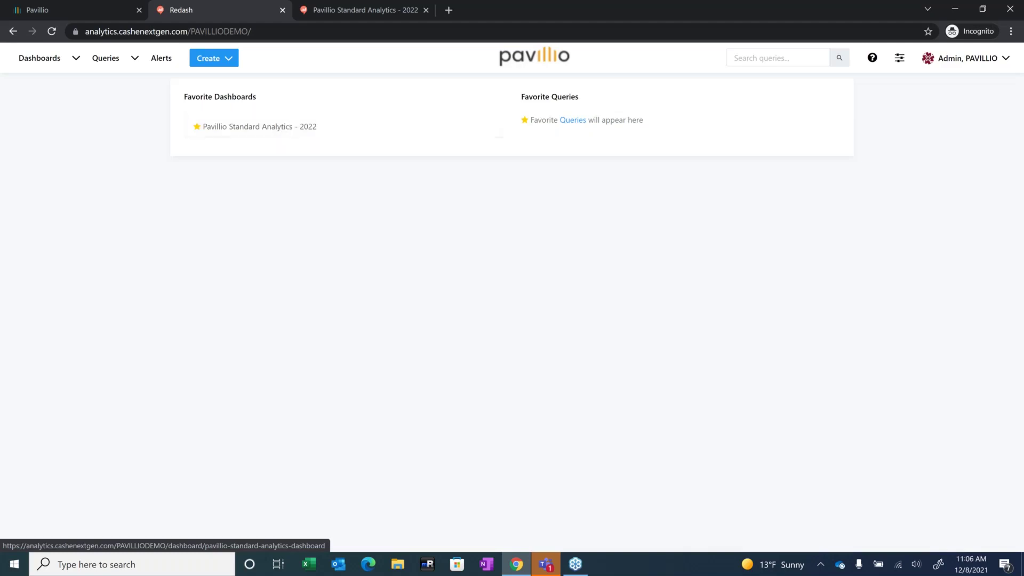
# Step: On the Pavillio Standard Analytics - 2022 dashboard, filter the Billing by Prepared Date pivot to 07/01/21 through 08/31/21 and apply the change
pyautogui.click(335, 9)
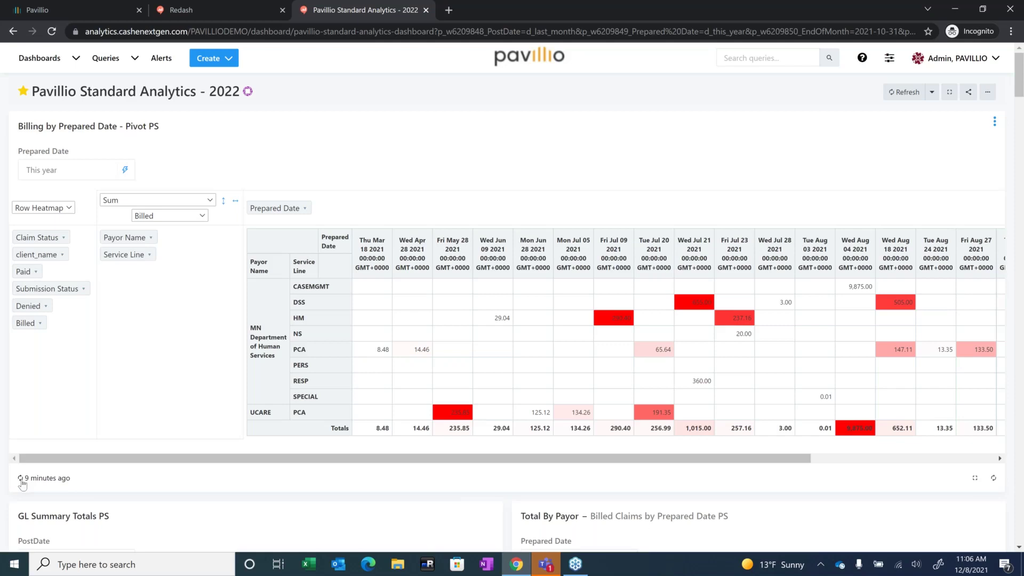
pyautogui.moveTo(35, 486)
pyautogui.click(85, 169)
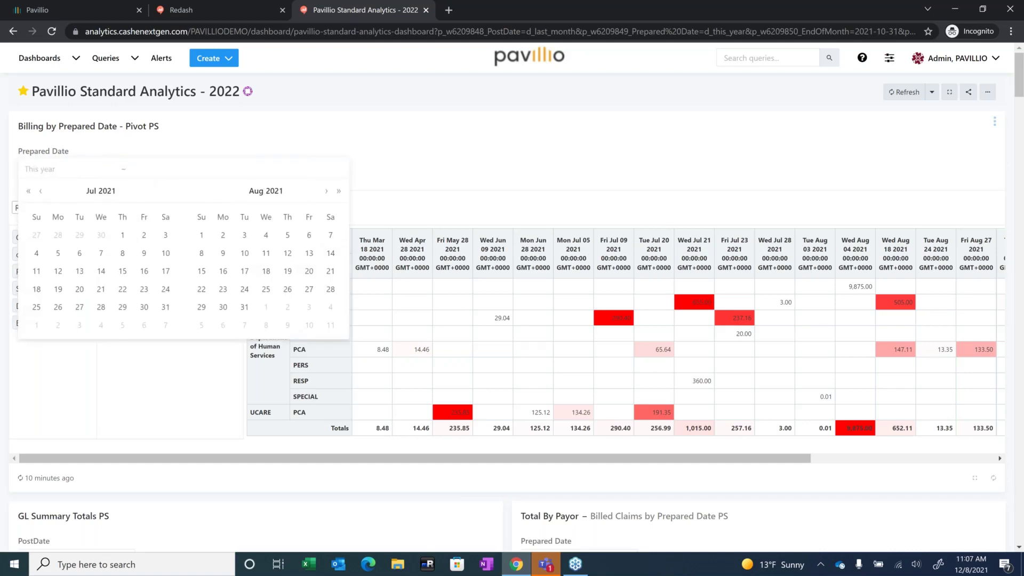
pyautogui.click(41, 192)
pyautogui.click(163, 193)
pyautogui.click(122, 236)
pyautogui.click(244, 307)
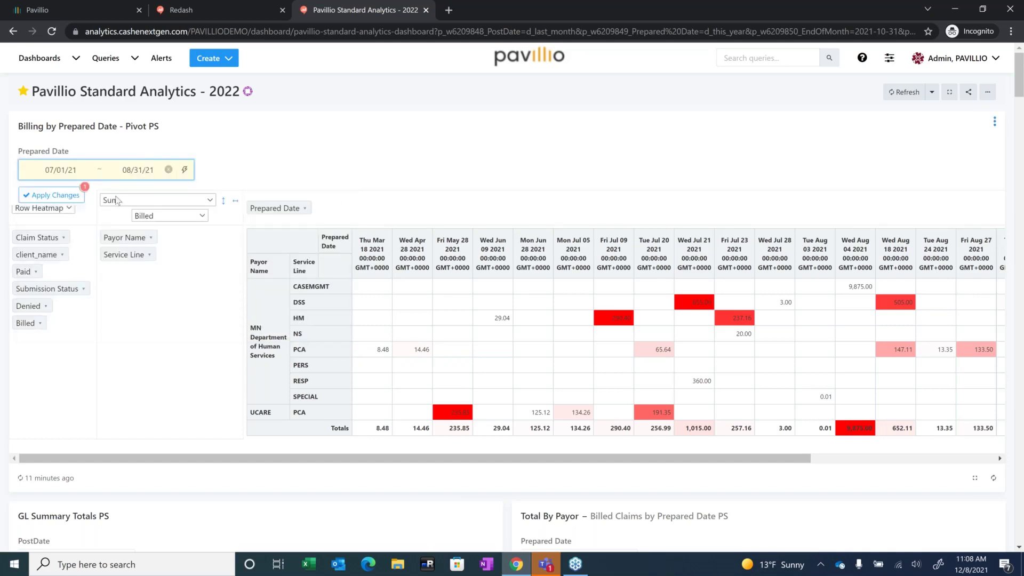
pyautogui.click(53, 200)
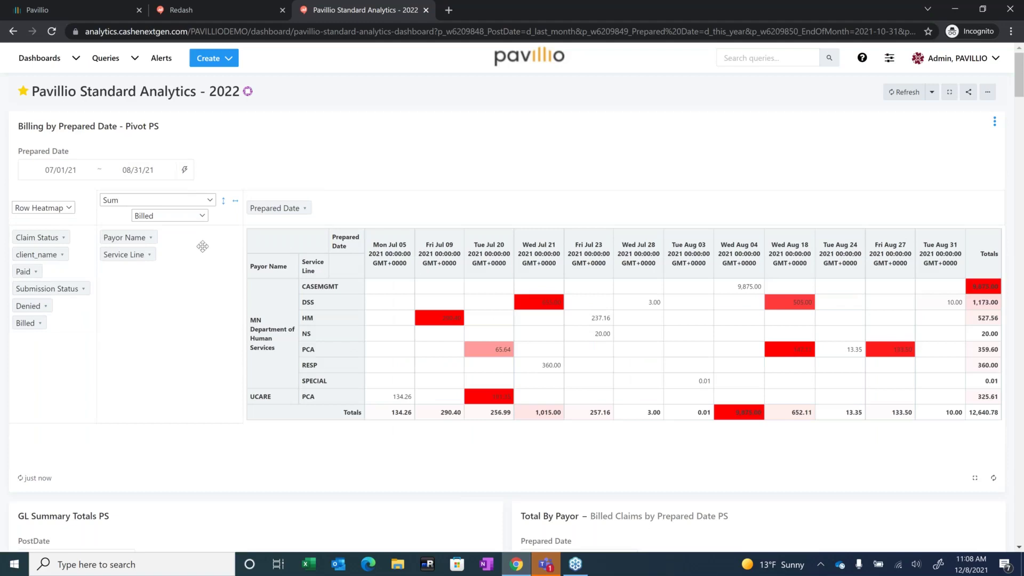
# Step: View the preset date ranges offered for the billing pivot's Prepared Date filter
pyautogui.click(186, 171)
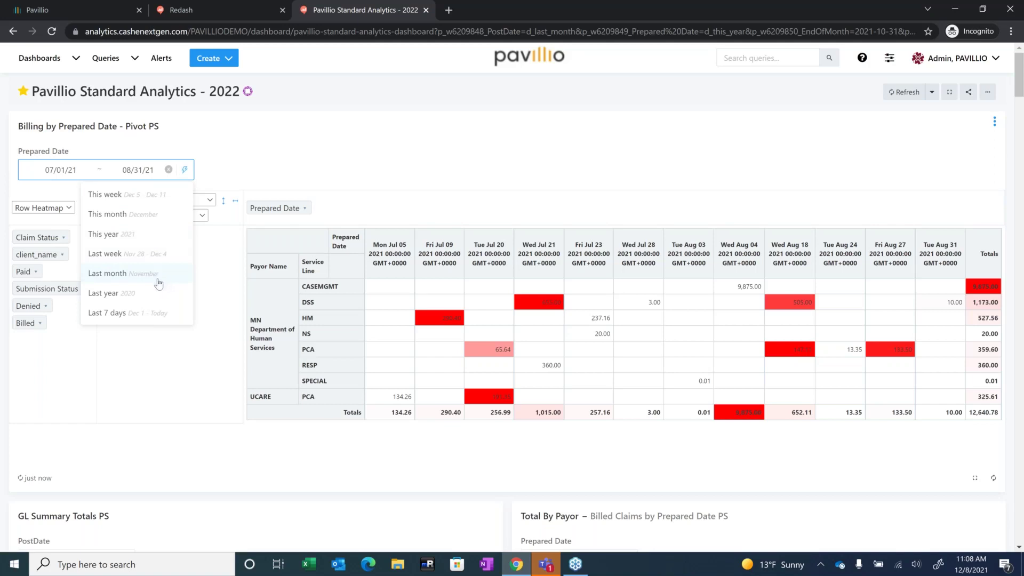
pyautogui.click(232, 158)
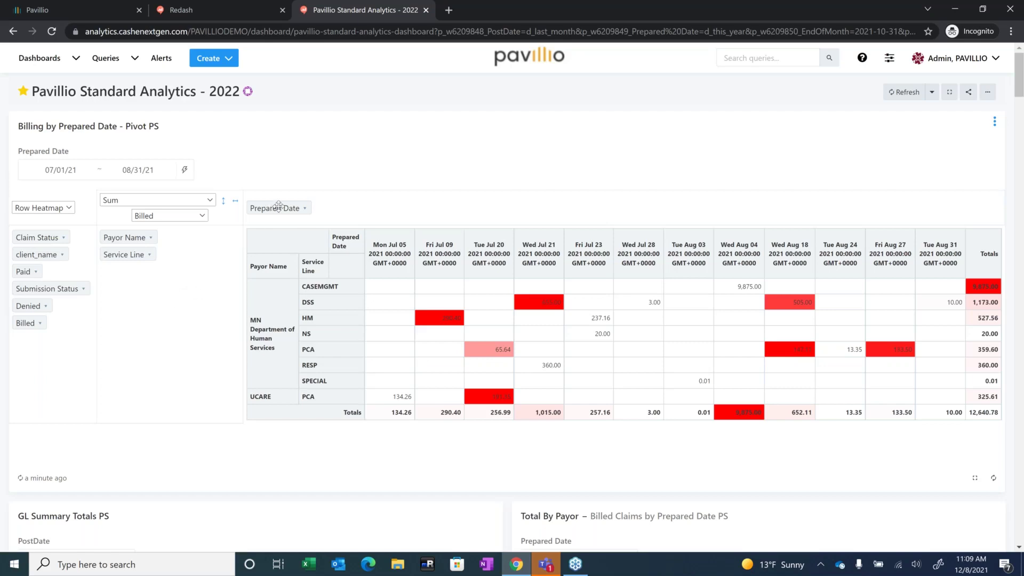
# Step: Remove Prepared Date from the billing pivot's columns and move Service Line from the rows to the columns
pyautogui.moveTo(279, 207); pyautogui.dragTo(44, 344)
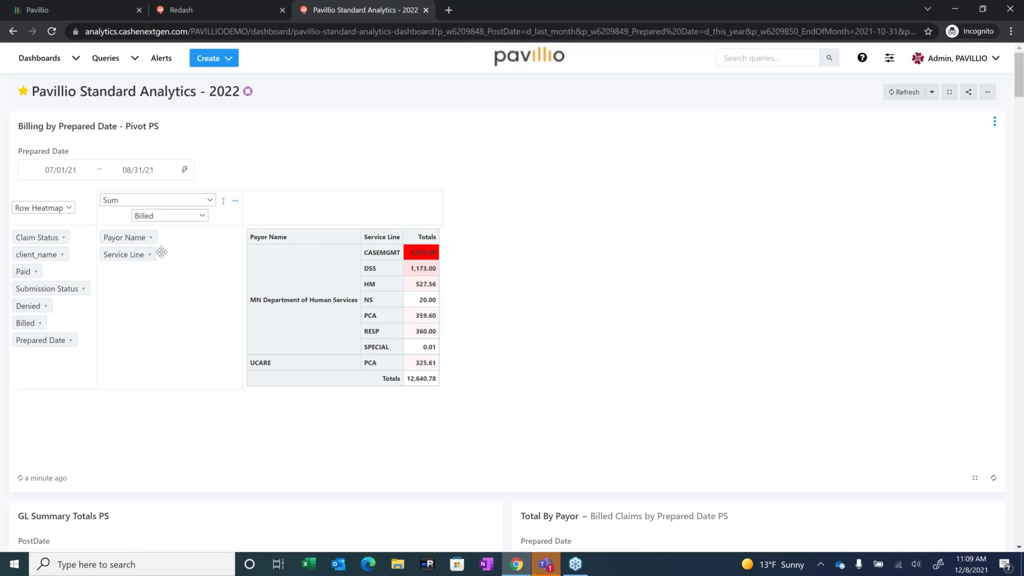
pyautogui.moveTo(121, 254); pyautogui.dragTo(329, 213)
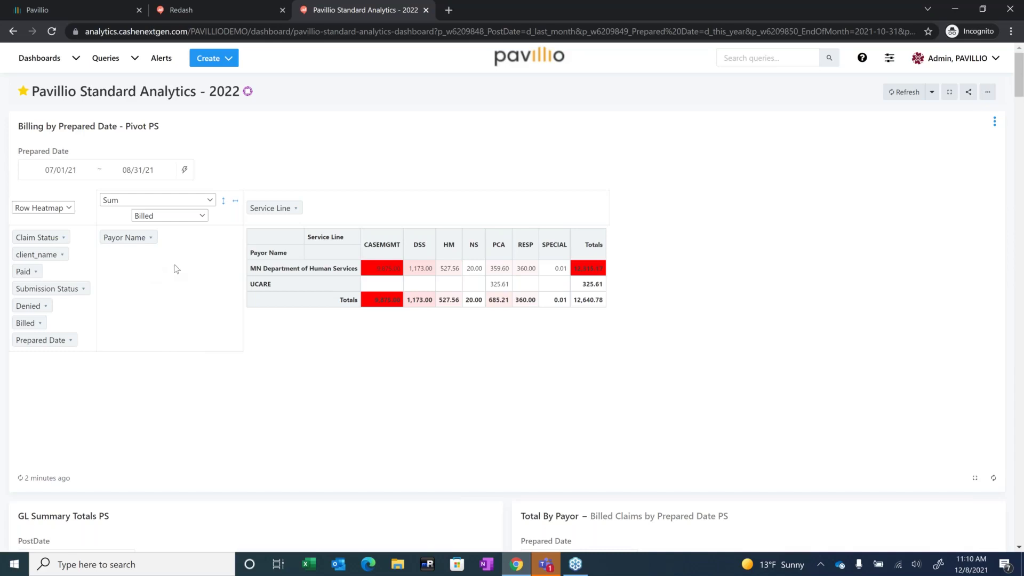
# Step: Review the aggregation functions and value fields available for the billing pivot, keeping Sum of Billed
pyautogui.click(125, 203)
pyautogui.click(125, 203)
pyautogui.click(166, 201)
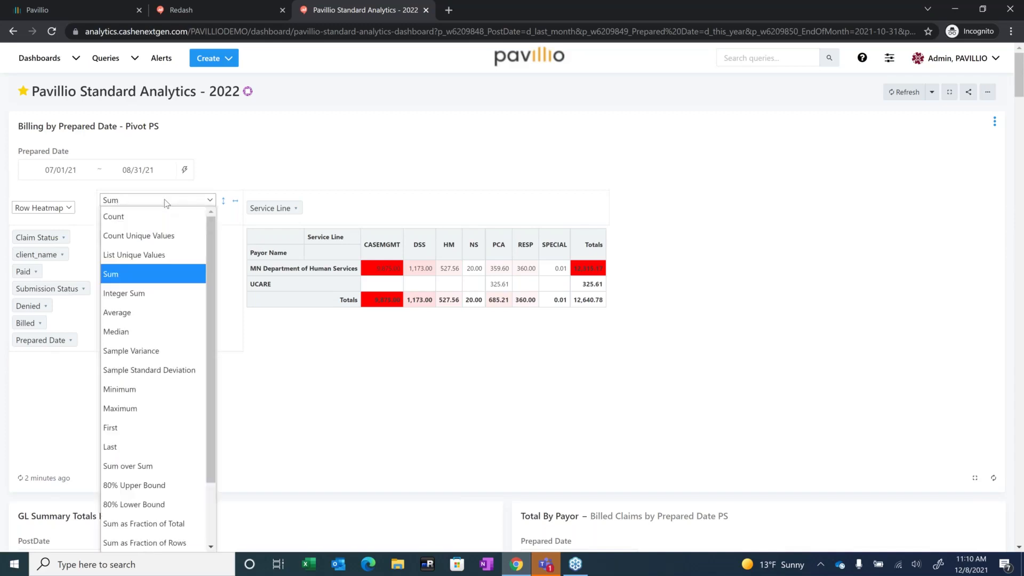
pyautogui.click(166, 201)
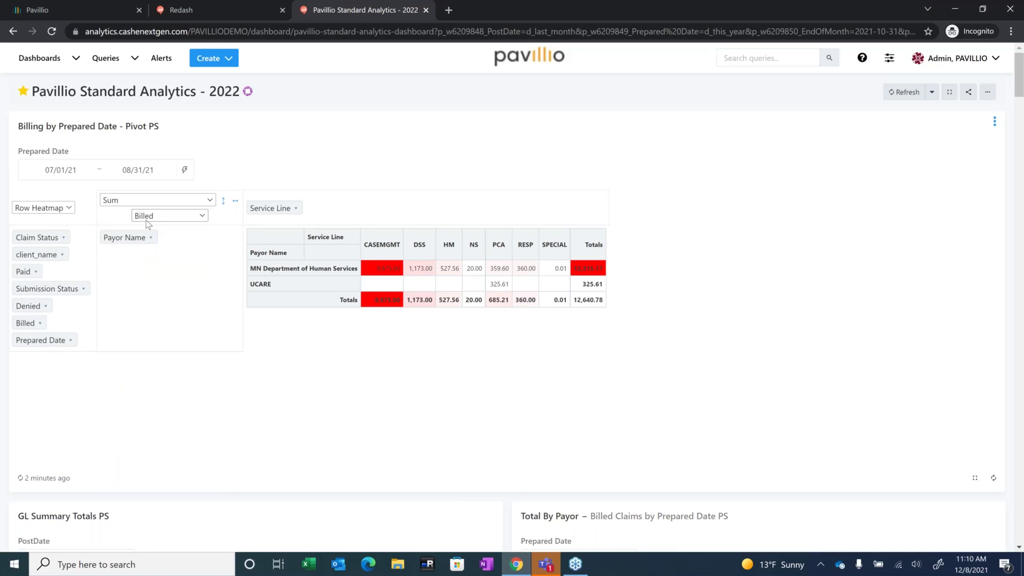
pyautogui.click(148, 219)
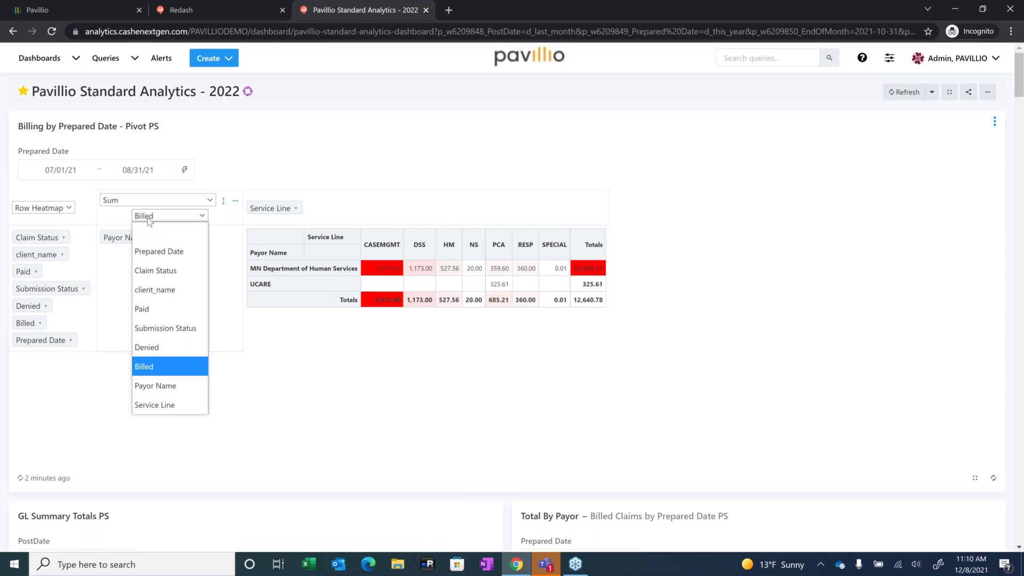
pyautogui.click(150, 221)
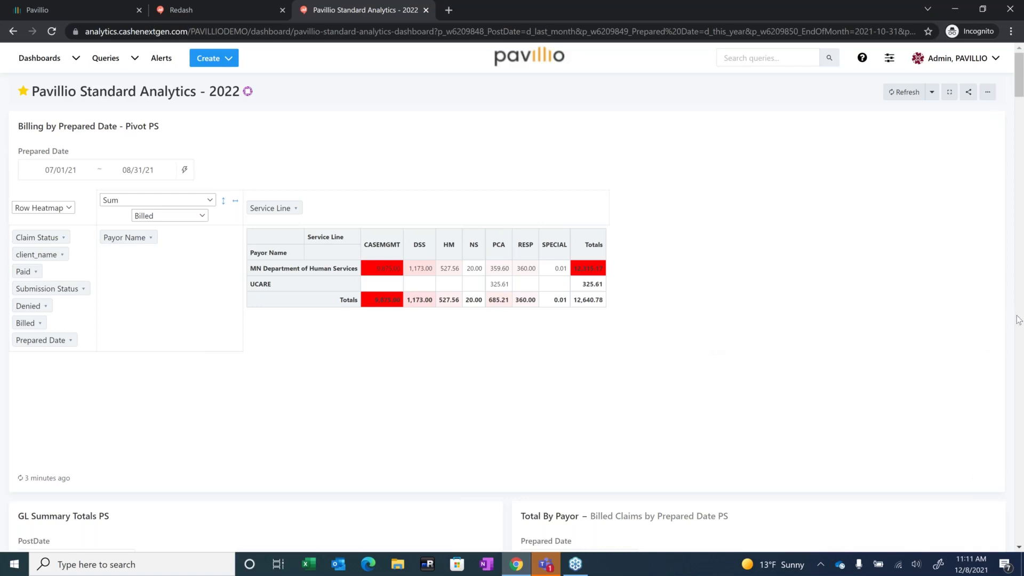
# Step: Examine the billed amount per payor in the Total By Payor chart and the PostDate filter of GL Summary Totals PS
pyautogui.scroll(-5, 1019, 320)
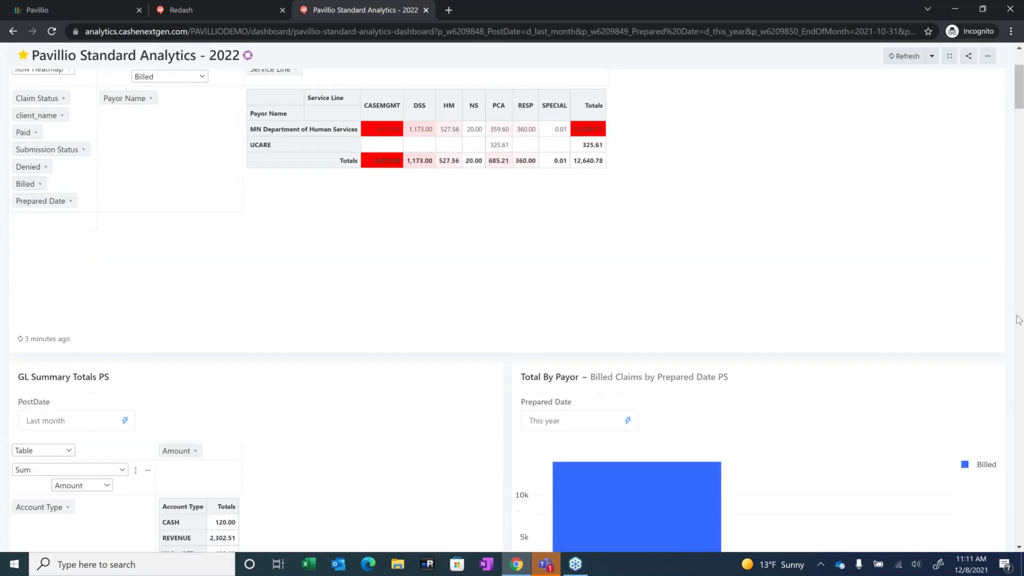
pyautogui.scroll(-2, 1019, 320)
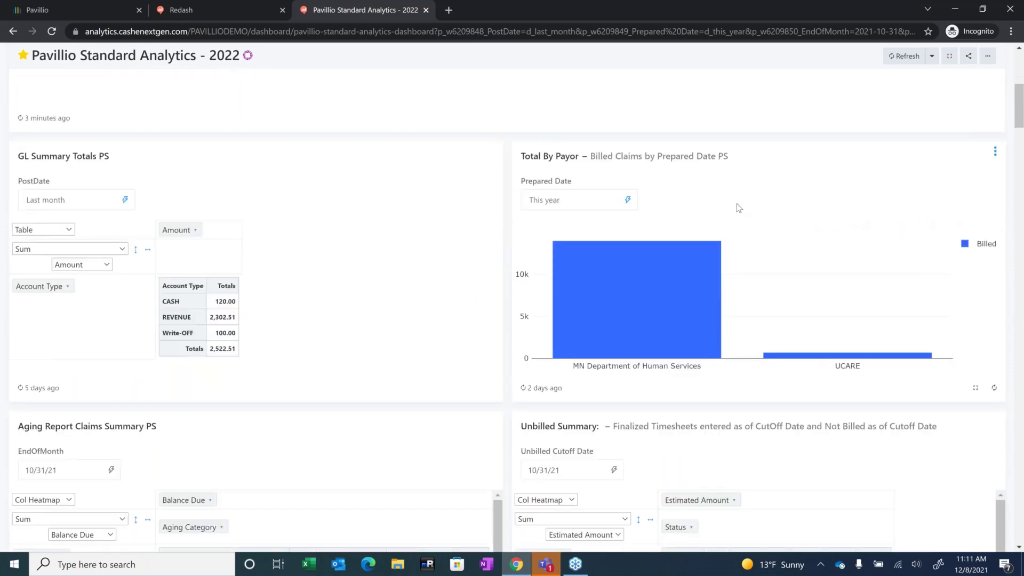
pyautogui.moveTo(717, 298)
pyautogui.moveTo(691, 285)
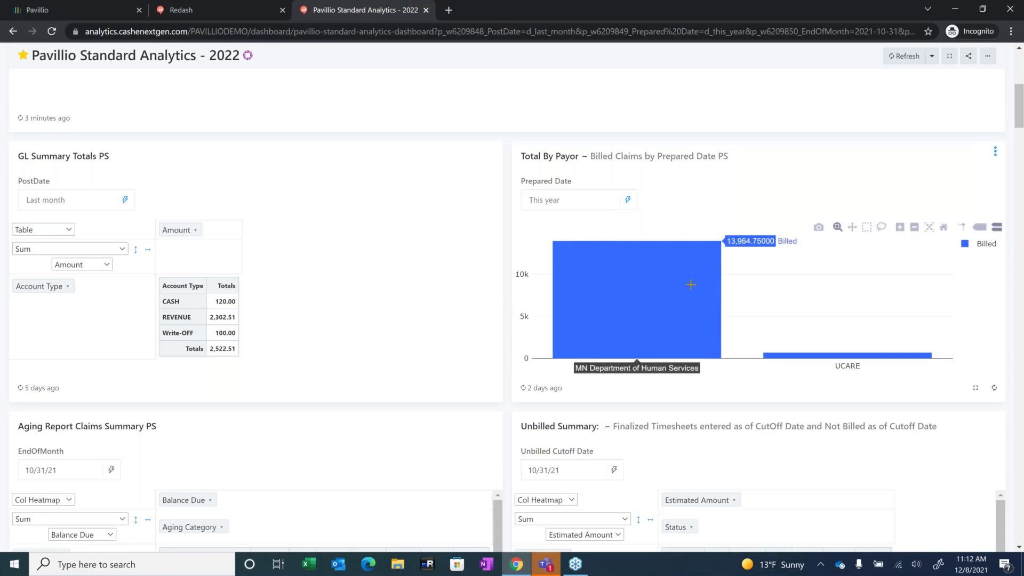
pyautogui.moveTo(854, 356)
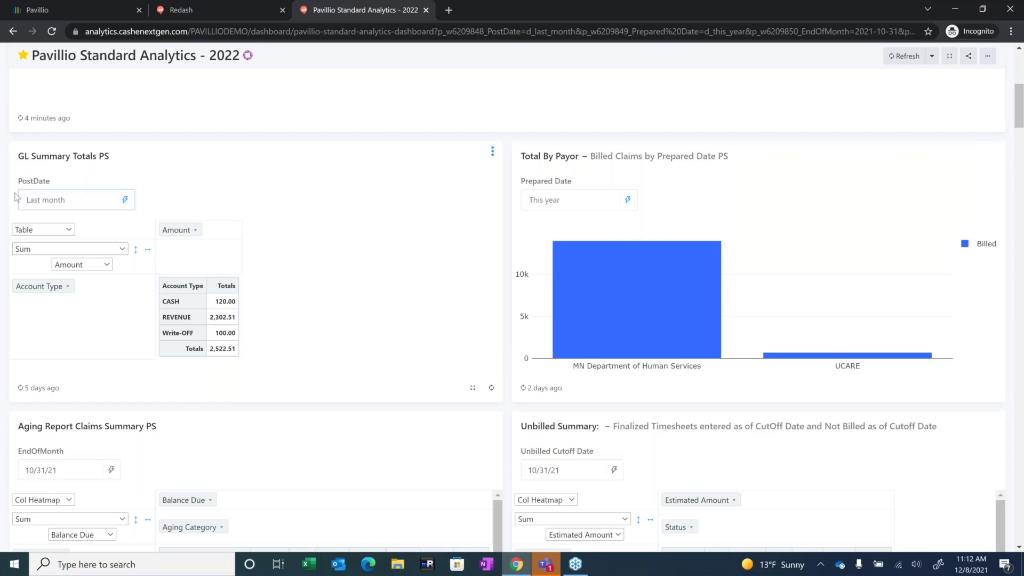
pyautogui.moveTo(16, 182); pyautogui.dragTo(55, 185)
pyautogui.click(120, 224)
# Step: Inspect the EndOfMonth date filter of the Aging Report Claims Summary PS widget without changing it
pyautogui.scroll(-2, 1, 297)
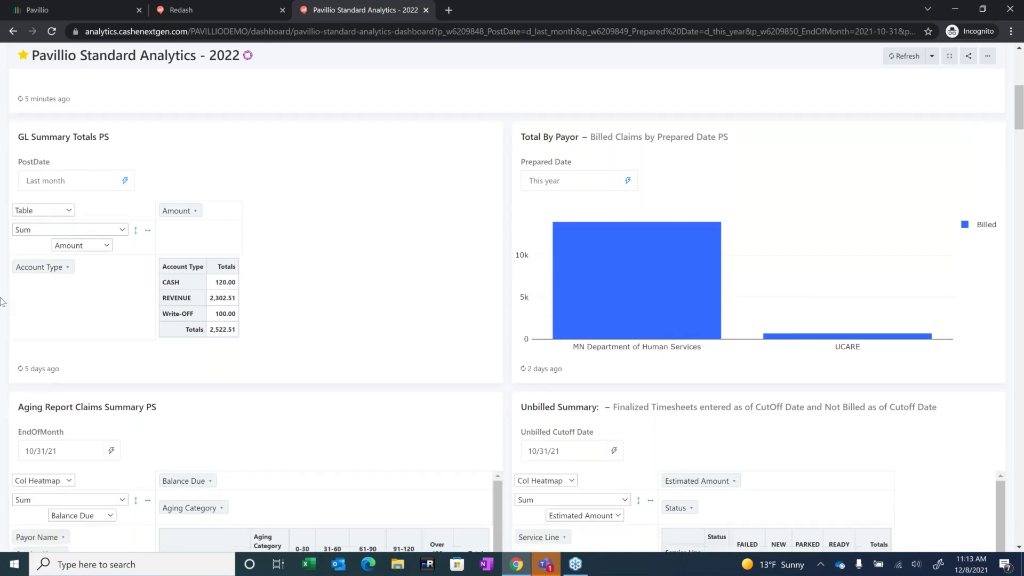
pyautogui.scroll(-3, 1, 301)
pyautogui.scroll(-3, 1, 303)
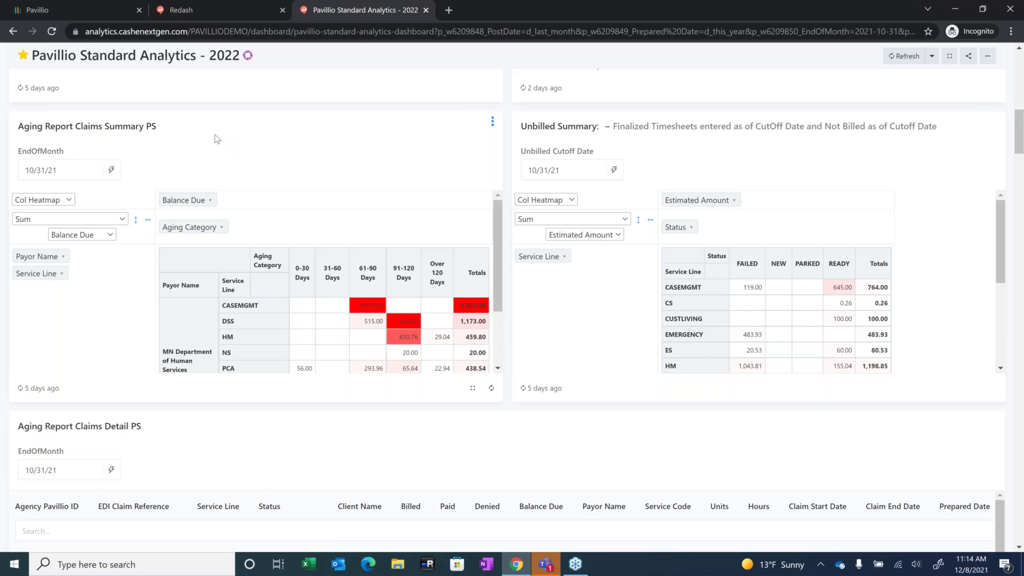
pyautogui.click(82, 169)
pyautogui.tripleClick(75, 169)
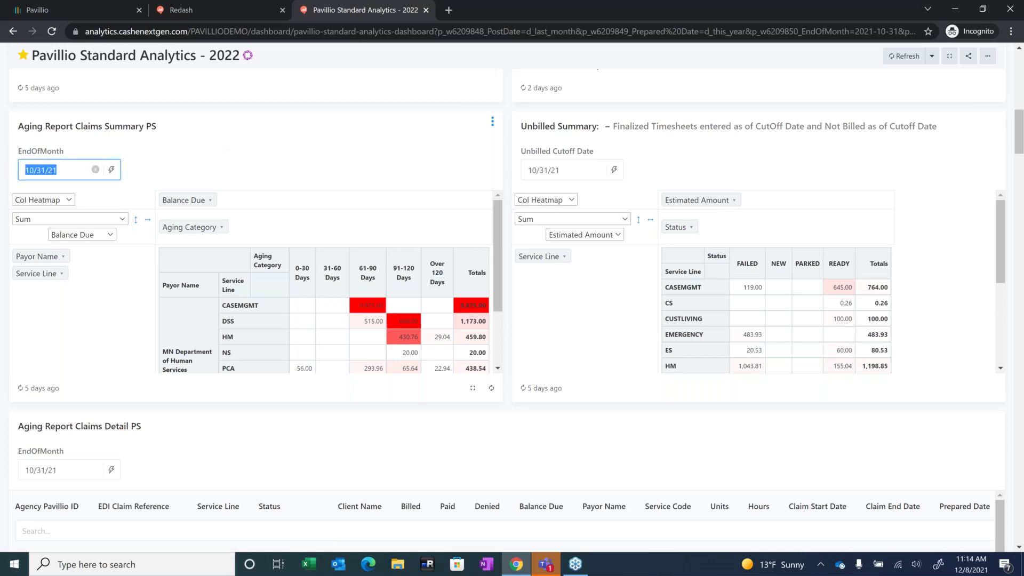
pyautogui.click(114, 199)
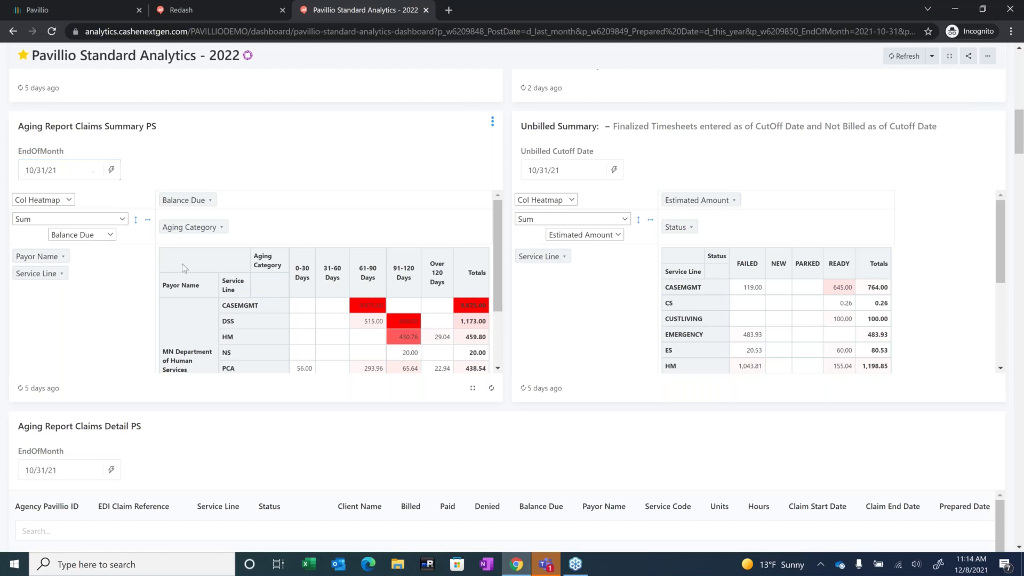
# Step: Take Service Line out of the rows of the Aging Report Claims Summary PS pivot and place it beside Balance Due
pyautogui.scroll(-3, 494, 264)
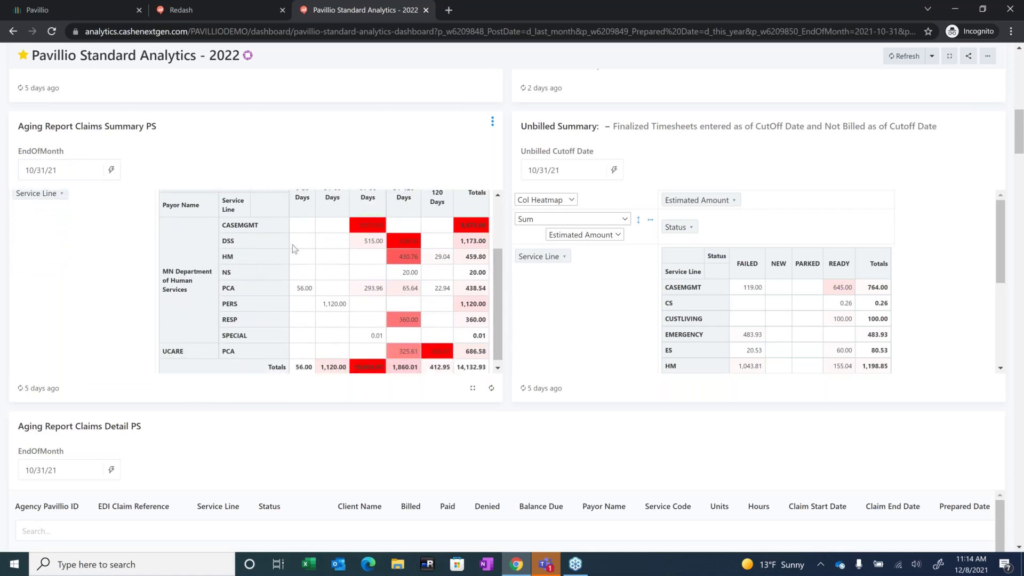
pyautogui.scroll(2, 330, 219)
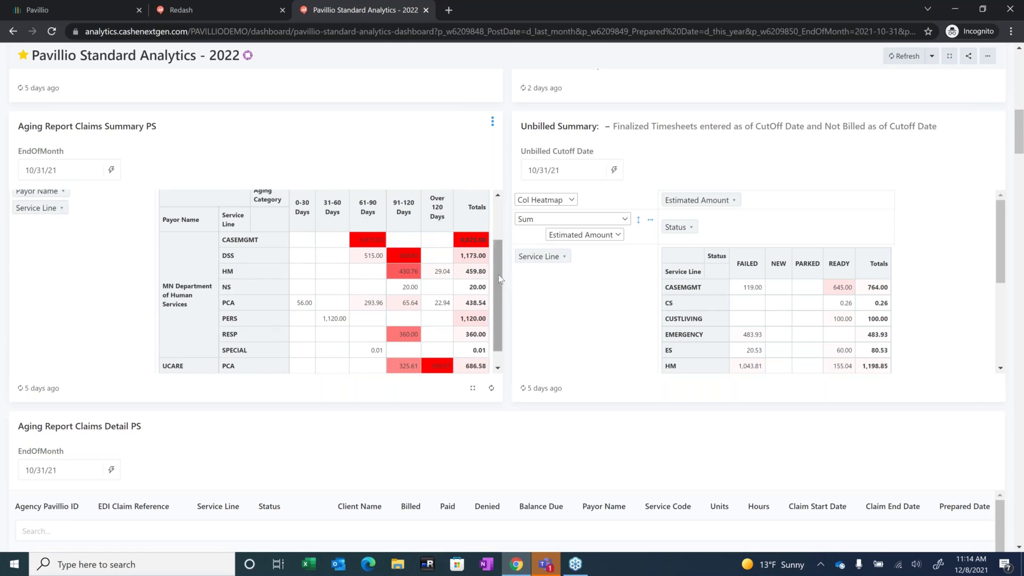
pyautogui.moveTo(499, 278); pyautogui.dragTo(499, 228)
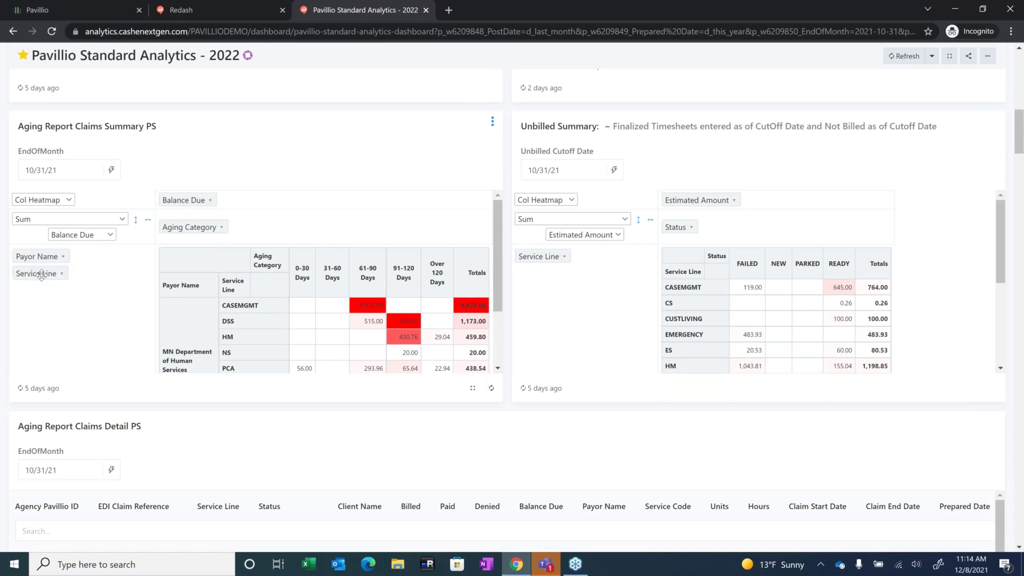
pyautogui.moveTo(29, 274); pyautogui.dragTo(274, 197)
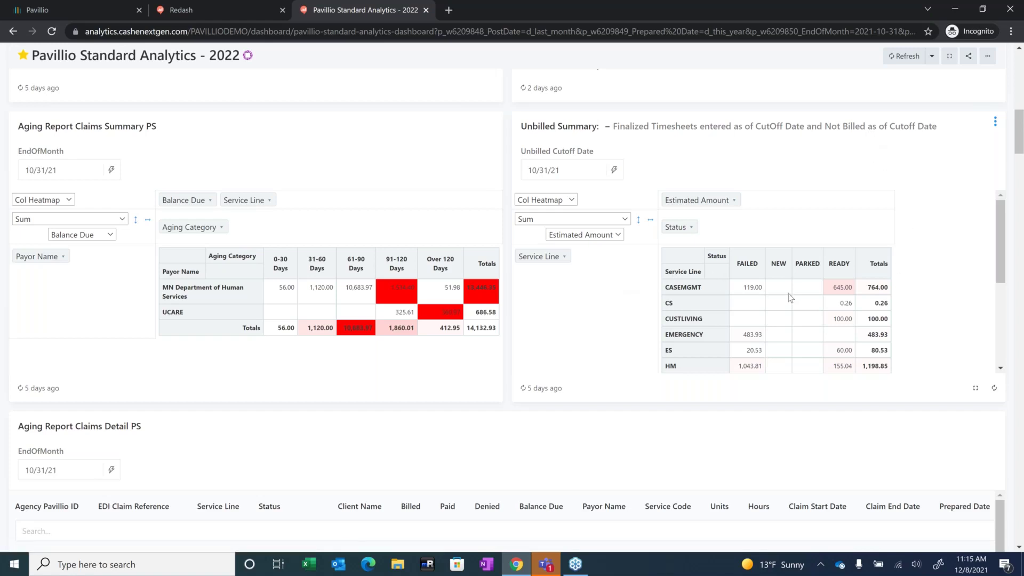
# Step: Examine the Unbilled Summary pivot's estimated amounts by service line and status, down to the totals row
pyautogui.scroll(-3, 788, 293)
pyautogui.scroll(-1, 790, 300)
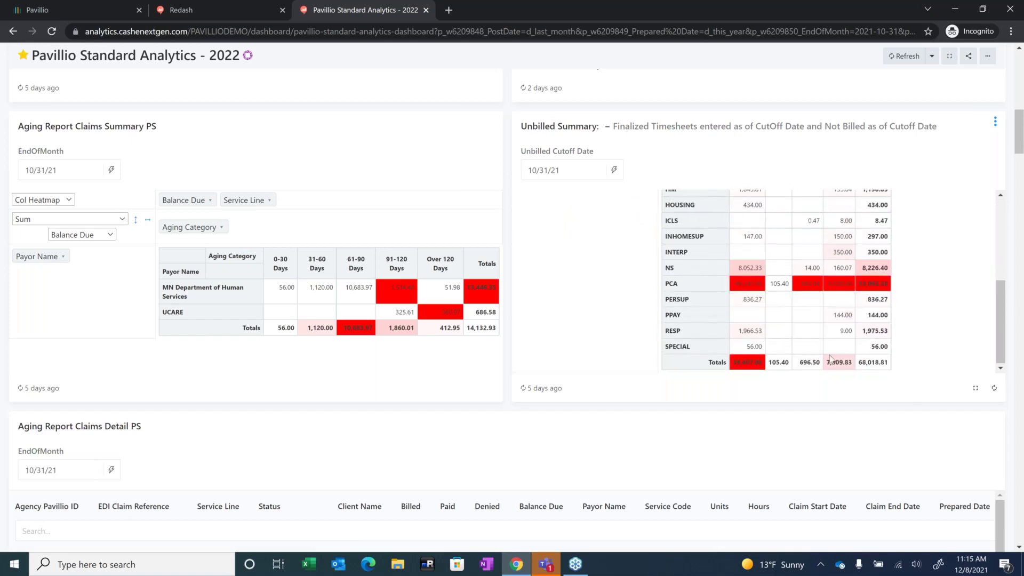
pyautogui.scroll(5, 827, 325)
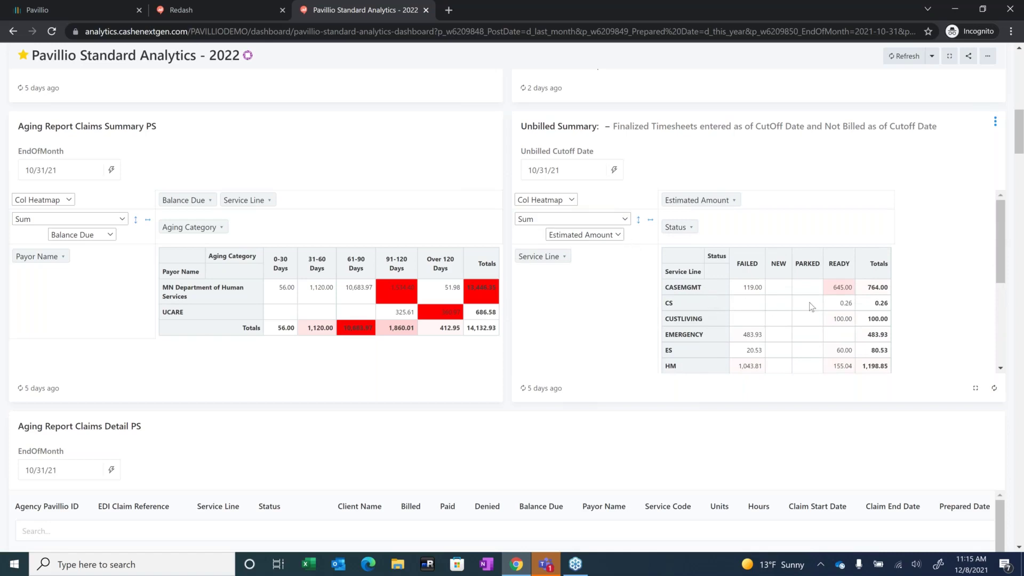
pyautogui.scroll(-3, 811, 306)
pyautogui.scroll(-1, 811, 307)
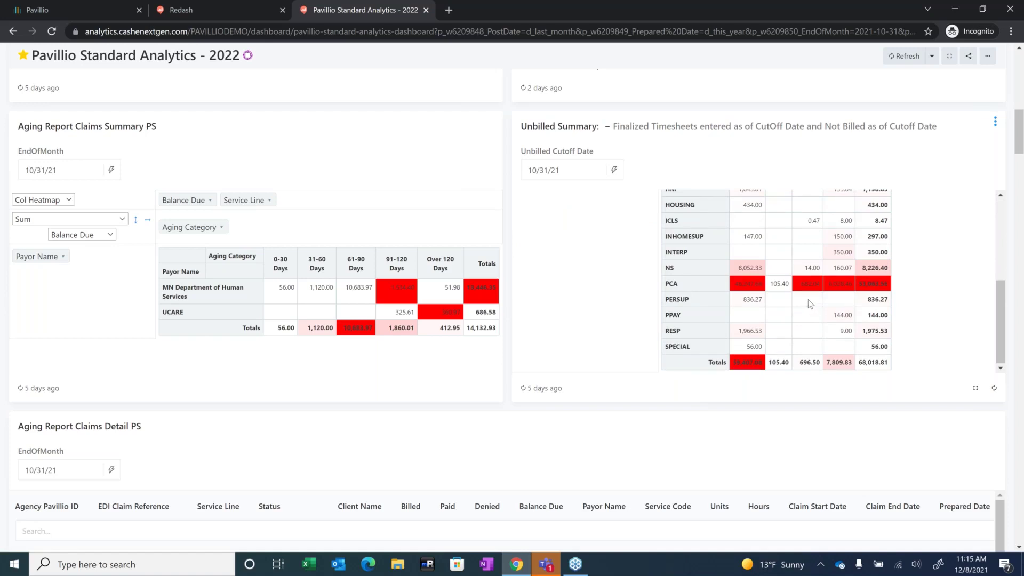
pyautogui.scroll(5, 810, 303)
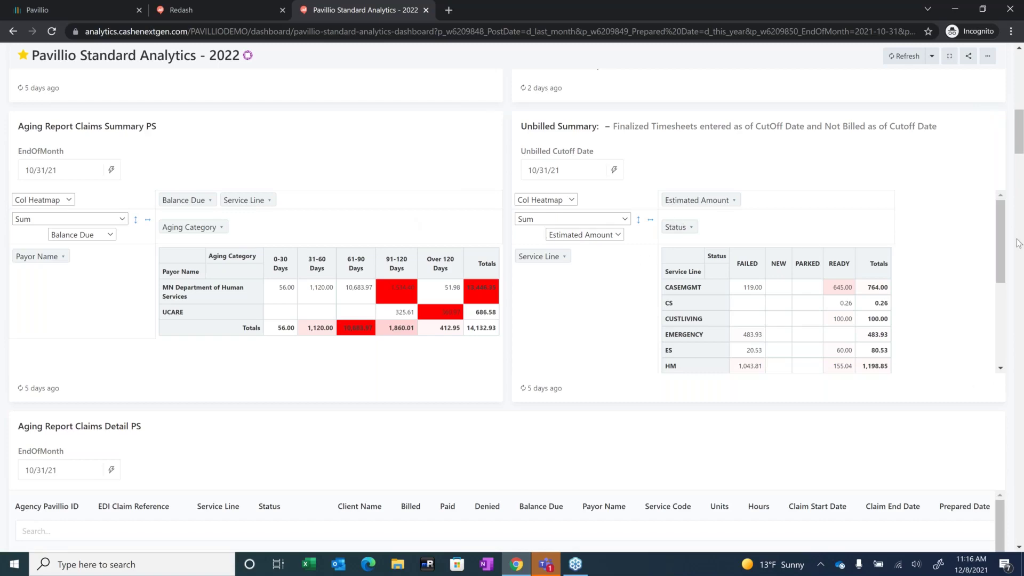
# Step: Inspect the download and query options of the Aging Report Claims Detail PS widget without choosing one
pyautogui.scroll(-3, 1018, 243)
pyautogui.scroll(-1, 1012, 262)
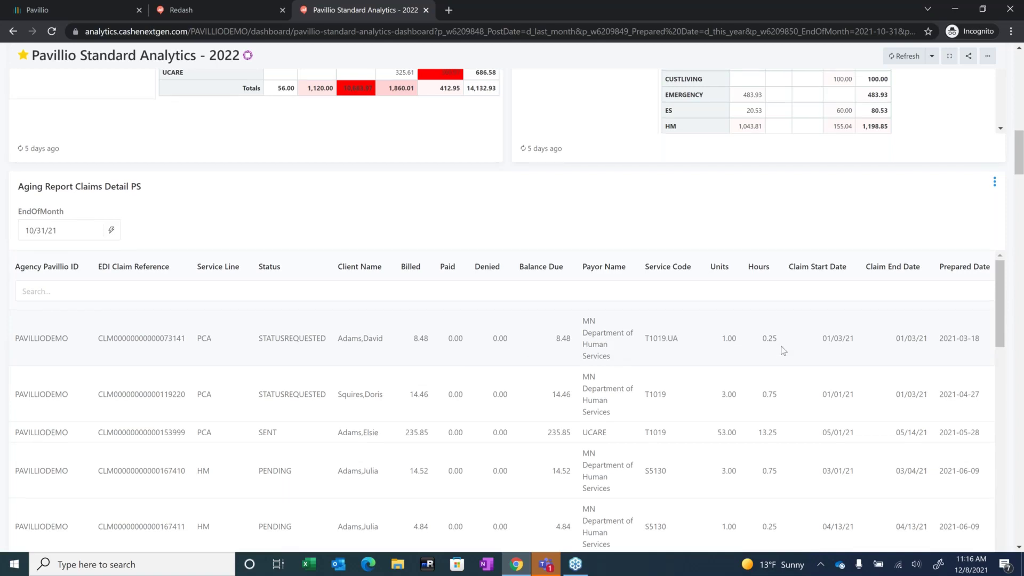
pyautogui.scroll(1, 783, 351)
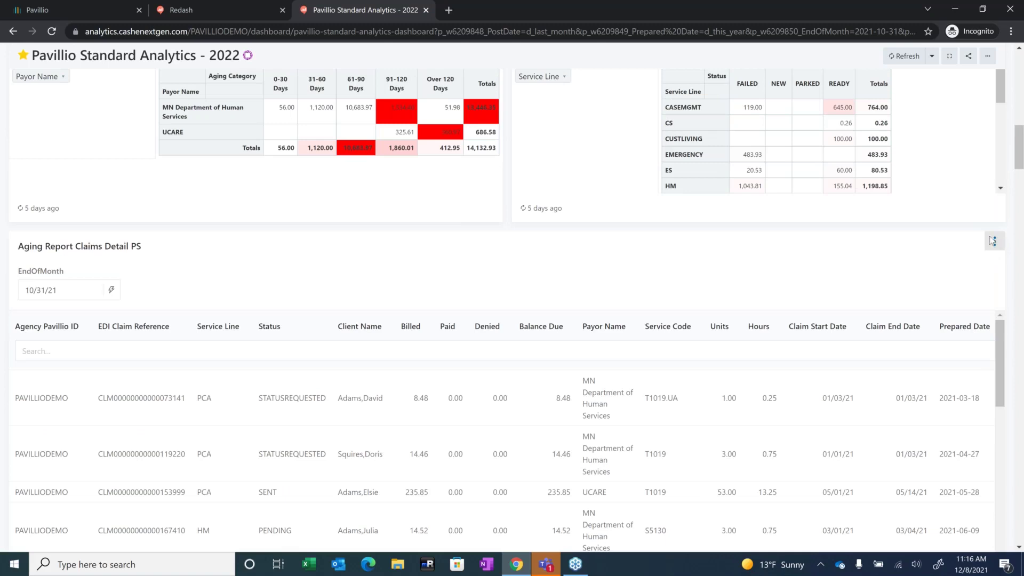
pyautogui.click(995, 245)
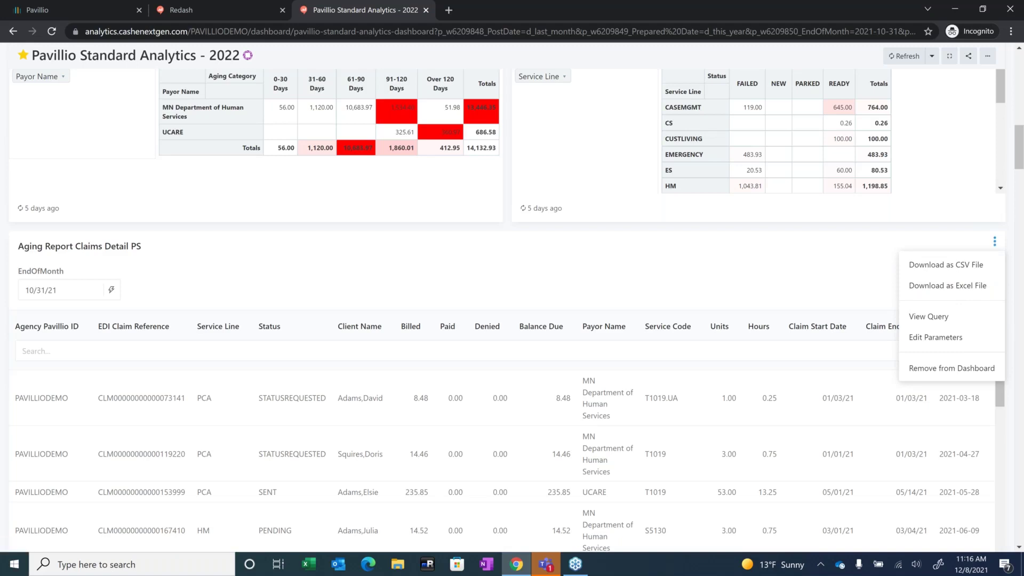
pyautogui.click(877, 263)
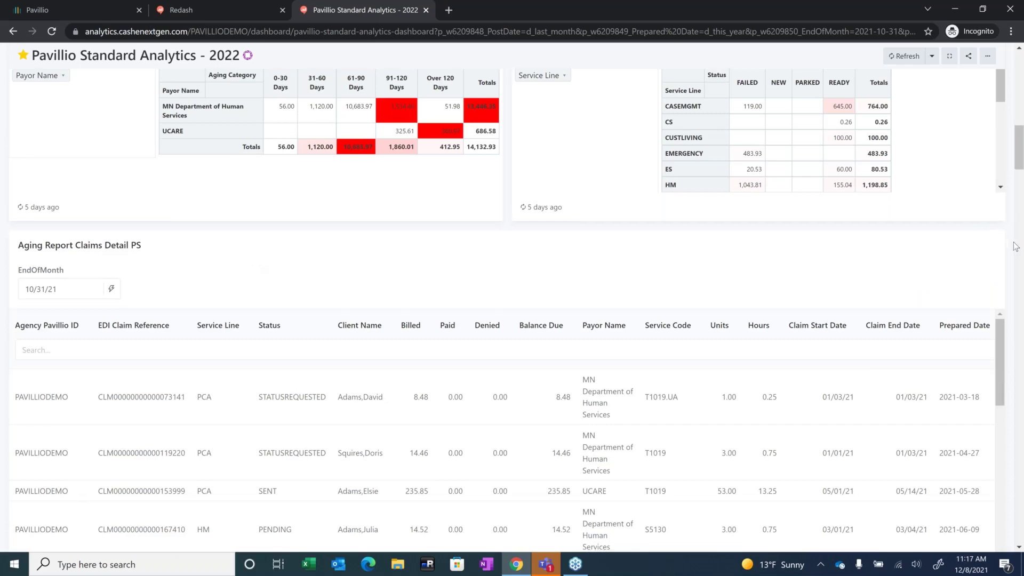
# Step: Examine the Unbilled Cumulative Detail table's timesheet rows by service line, status and estimated amount, and compare them with the aging claims detail
pyautogui.scroll(-3, 1018, 250)
pyautogui.scroll(-8, 1022, 255)
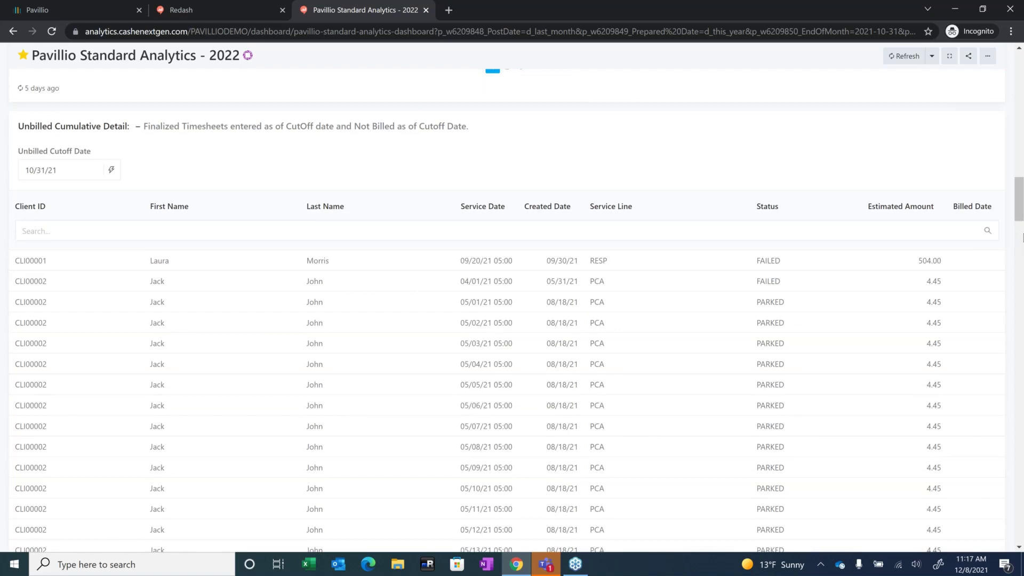
pyautogui.scroll(-1, 1022, 237)
pyautogui.scroll(-4, 1022, 238)
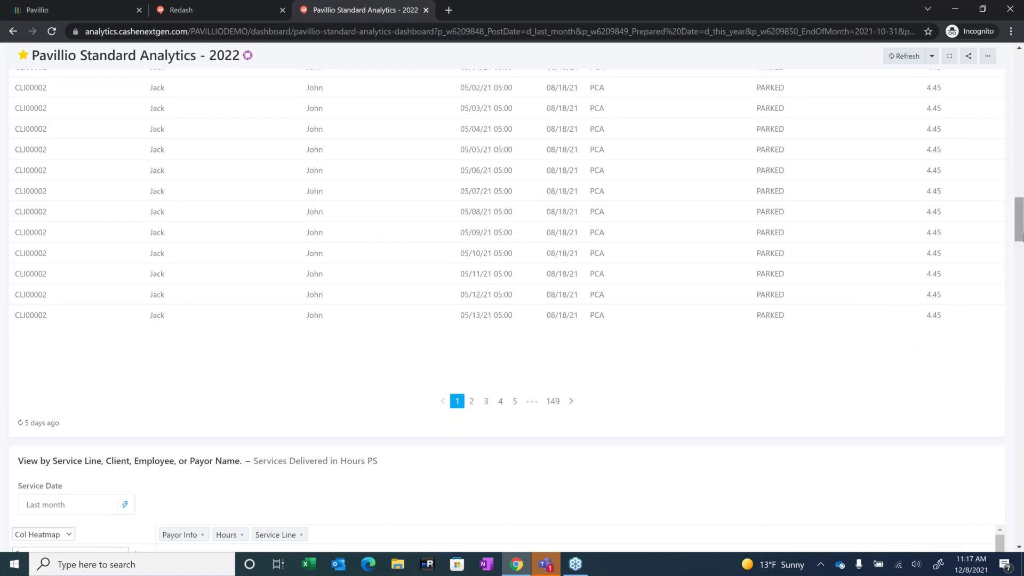
pyautogui.scroll(1, 1022, 238)
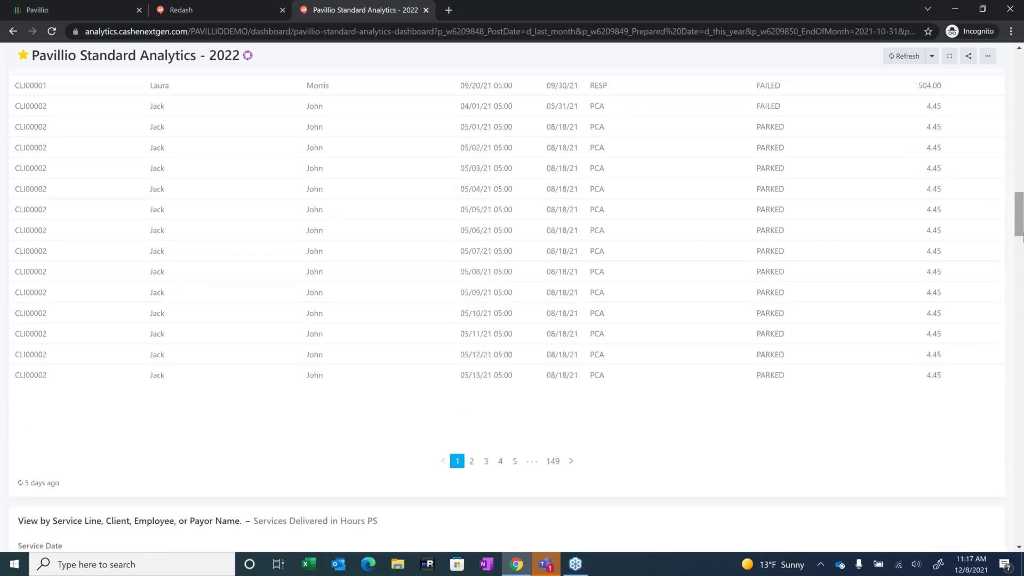
pyautogui.scroll(3, 1022, 239)
pyautogui.scroll(8, 1022, 237)
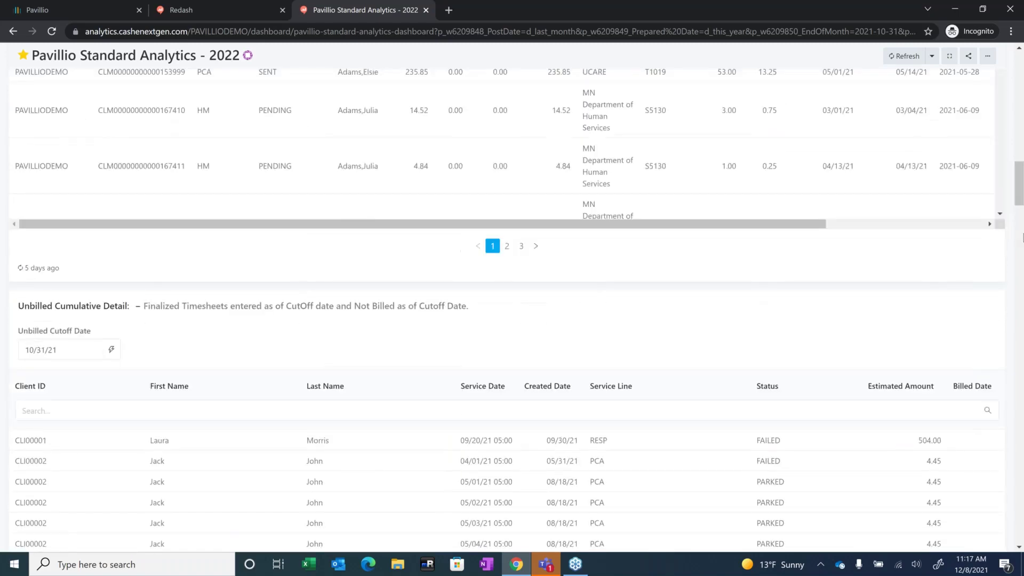
pyautogui.scroll(4, 1022, 239)
pyautogui.scroll(-4, 1022, 239)
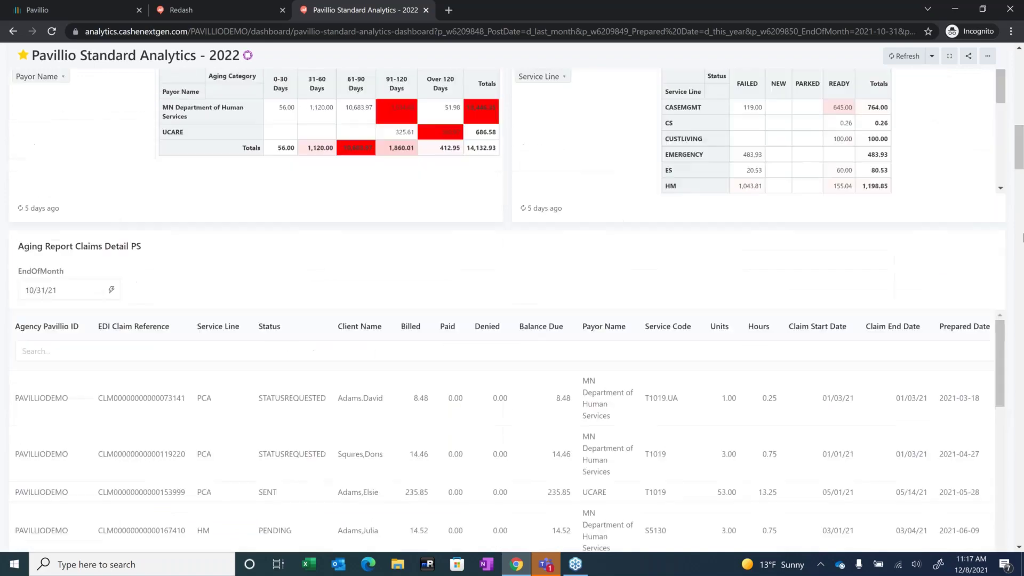
# Step: Filter the Services Delivered in Hours PS pivot to service dates 11/01/21 through 11/13/21 and apply the change
pyautogui.scroll(-8, 1022, 238)
pyautogui.scroll(-12, 1022, 239)
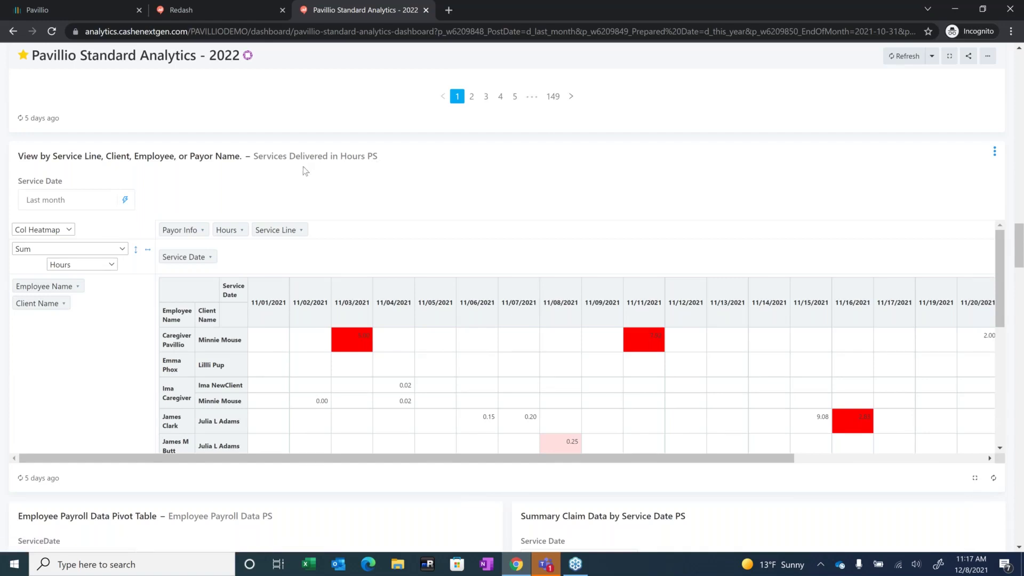
pyautogui.click(77, 200)
pyautogui.click(41, 220)
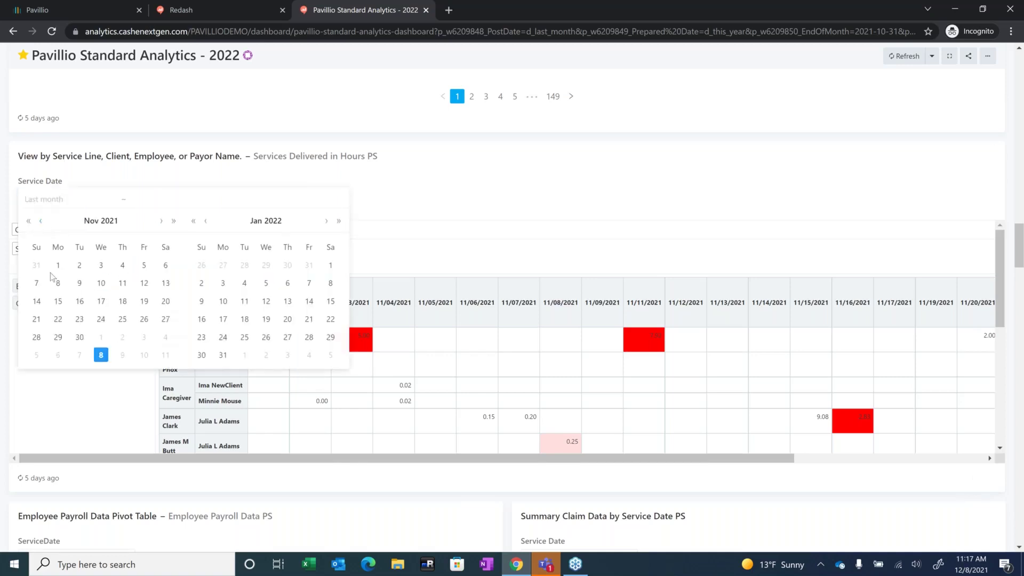
pyautogui.click(58, 266)
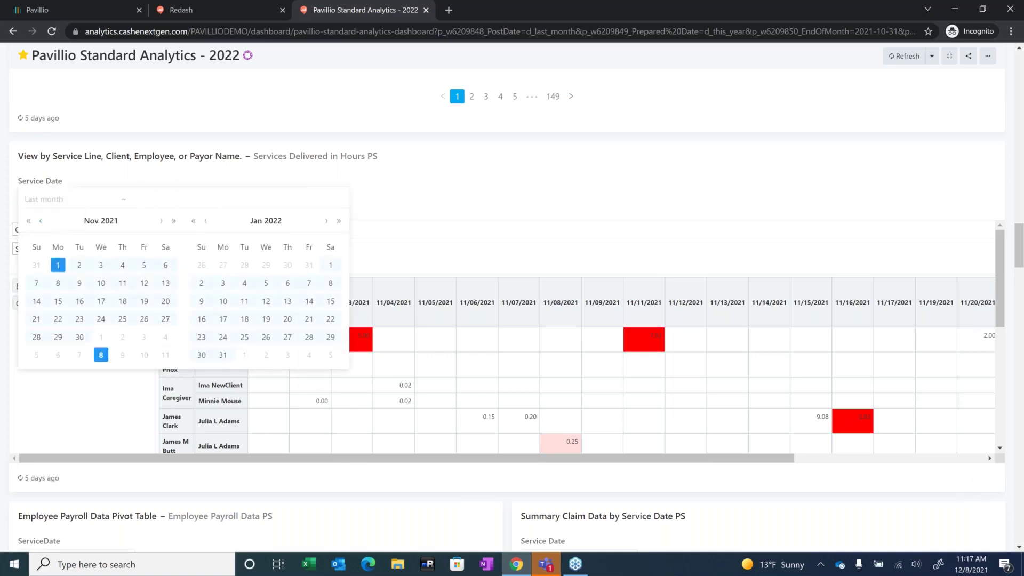
pyautogui.click(165, 282)
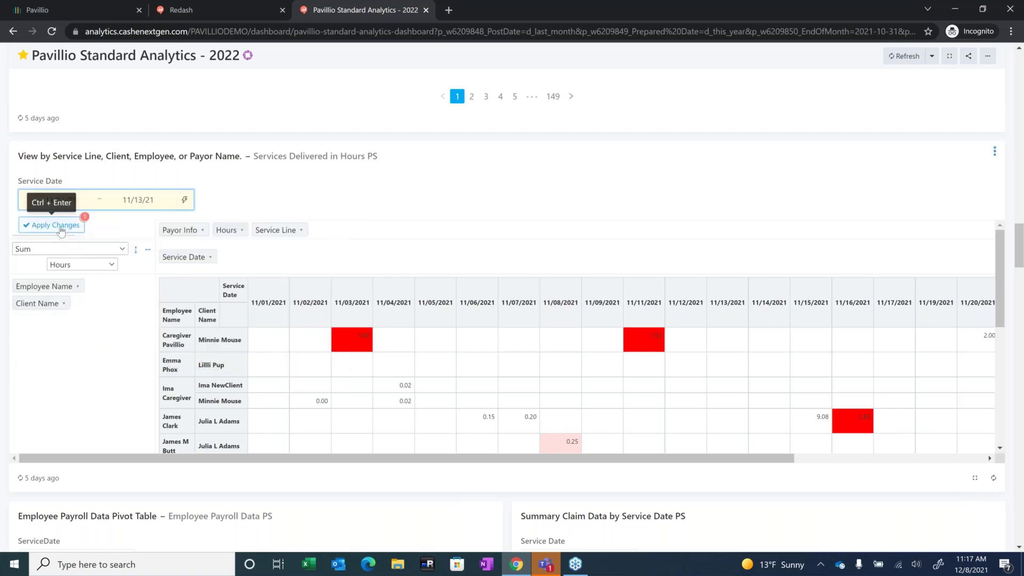
pyautogui.click(61, 230)
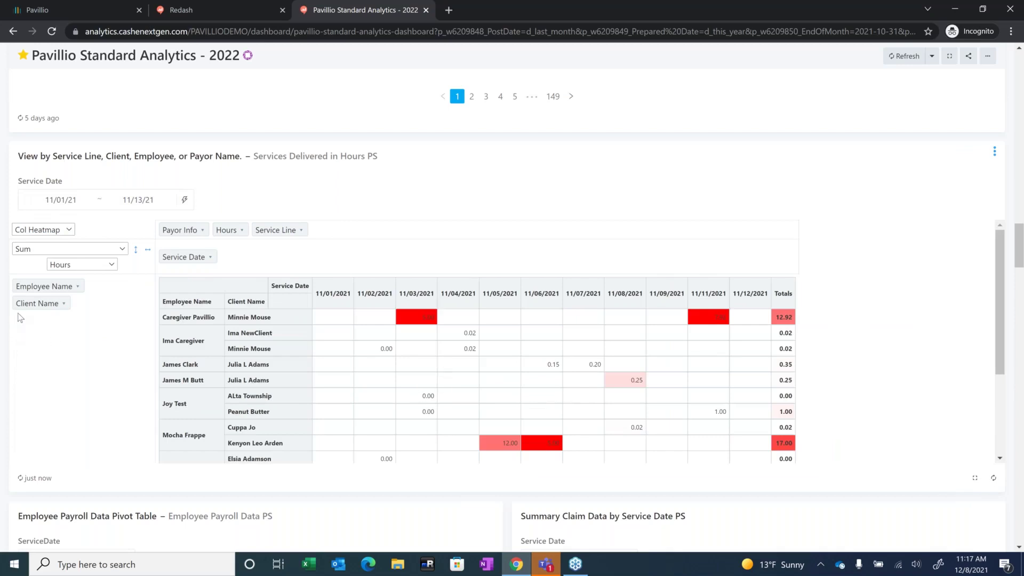
# Step: Take Client Name out of the rows of the Services Delivered in Hours PS pivot, placing it between Hours and Service Line
pyautogui.moveTo(19, 303); pyautogui.dragTo(343, 230)
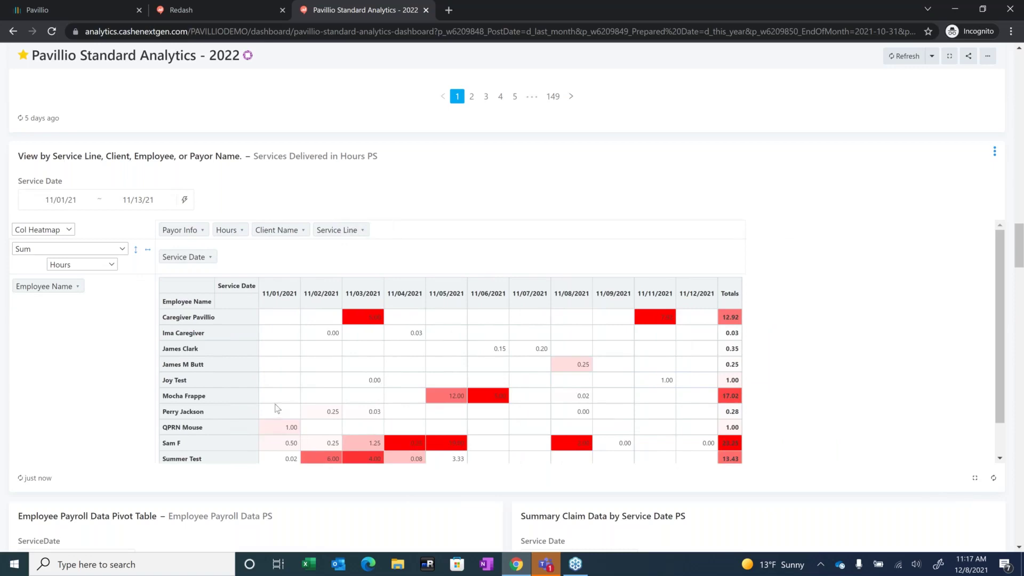
pyautogui.scroll(-1, 278, 401)
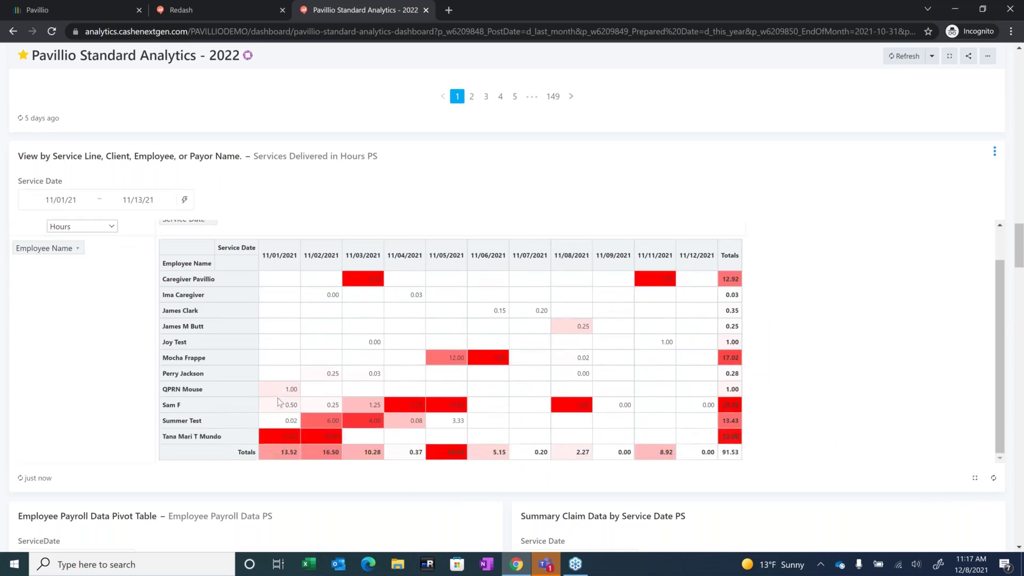
pyautogui.scroll(1, 278, 398)
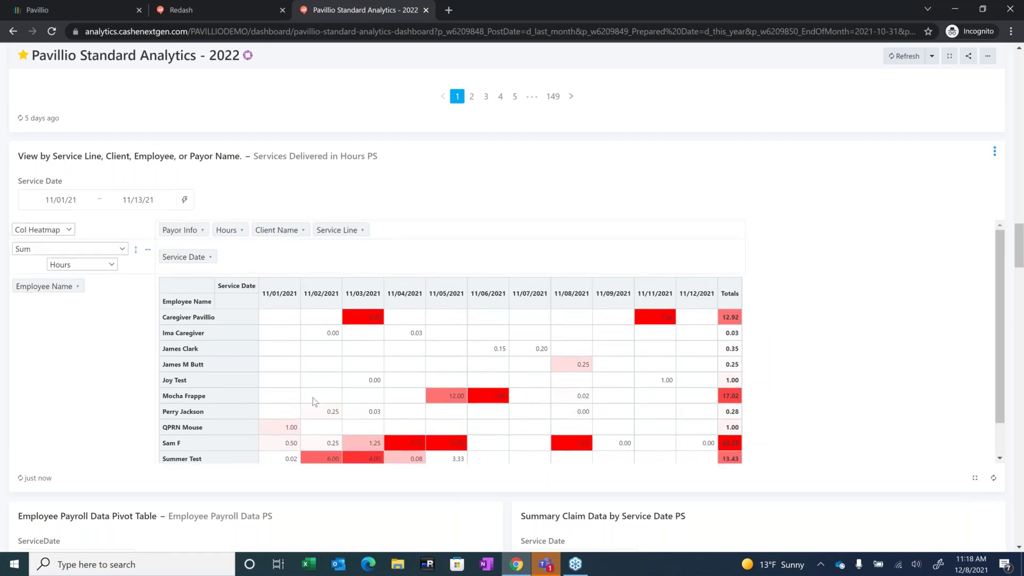
pyautogui.scroll(-1, 583, 392)
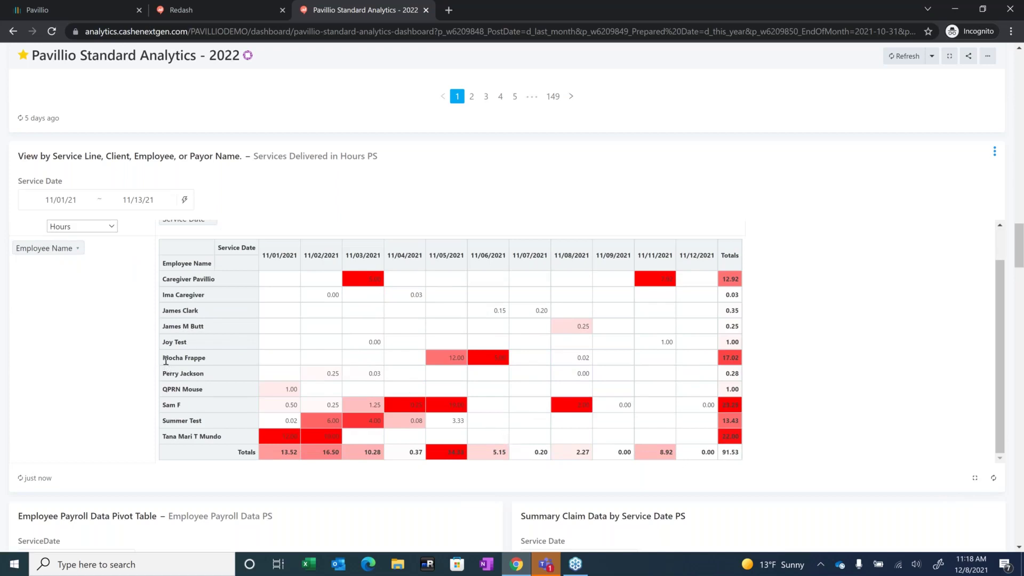
# Step: Examine the employee row with 12.00 hours on 11/05/2021 and the Service Date filter of the Services Delivered in Hours PS pivot
pyautogui.moveTo(163, 359); pyautogui.dragTo(229, 364)
pyautogui.moveTo(428, 359); pyautogui.dragTo(466, 361)
pyautogui.scroll(2, 467, 380)
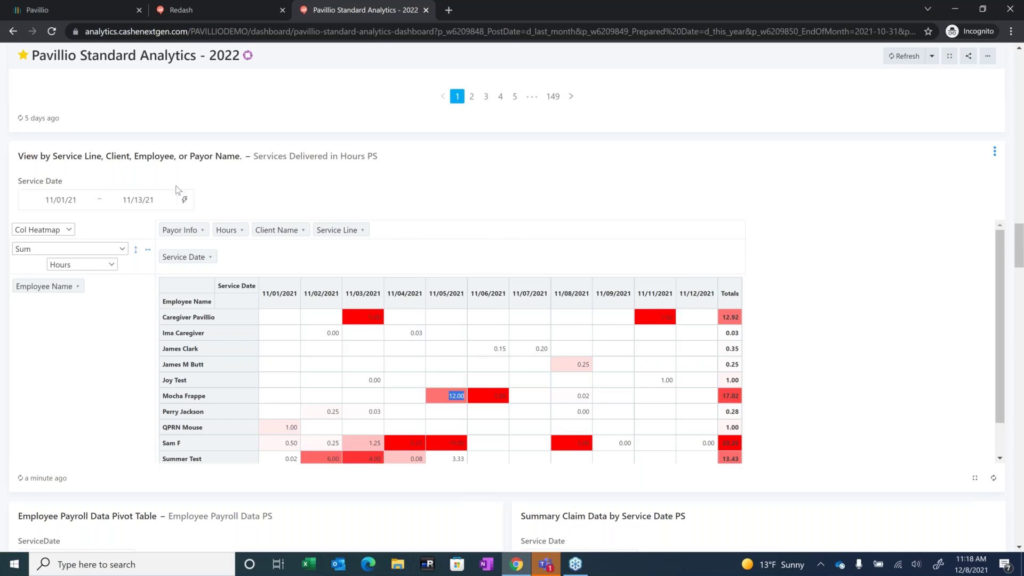
pyautogui.click(59, 186)
pyautogui.moveTo(58, 185); pyautogui.dragTo(17, 184)
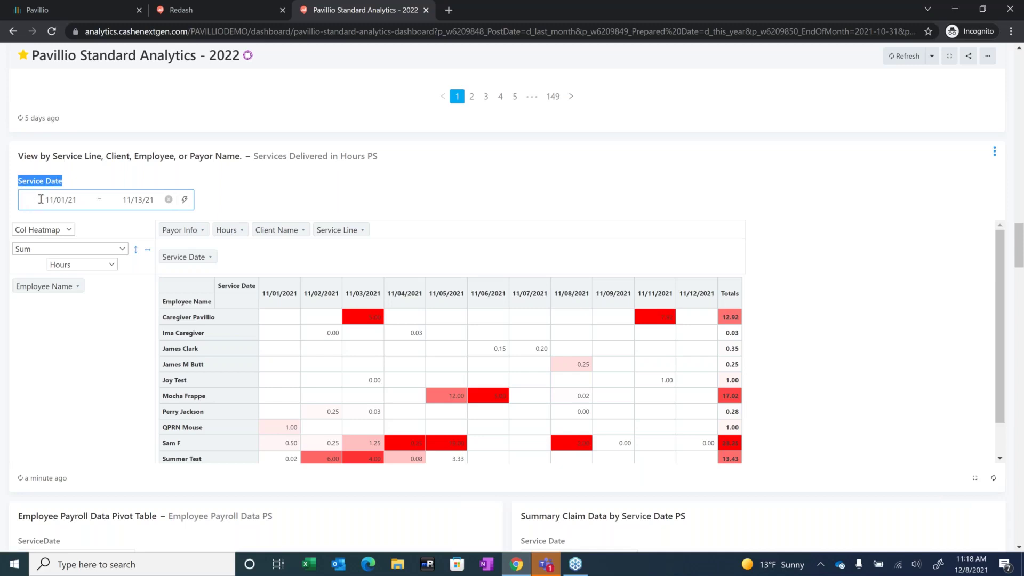
pyautogui.click(17, 195)
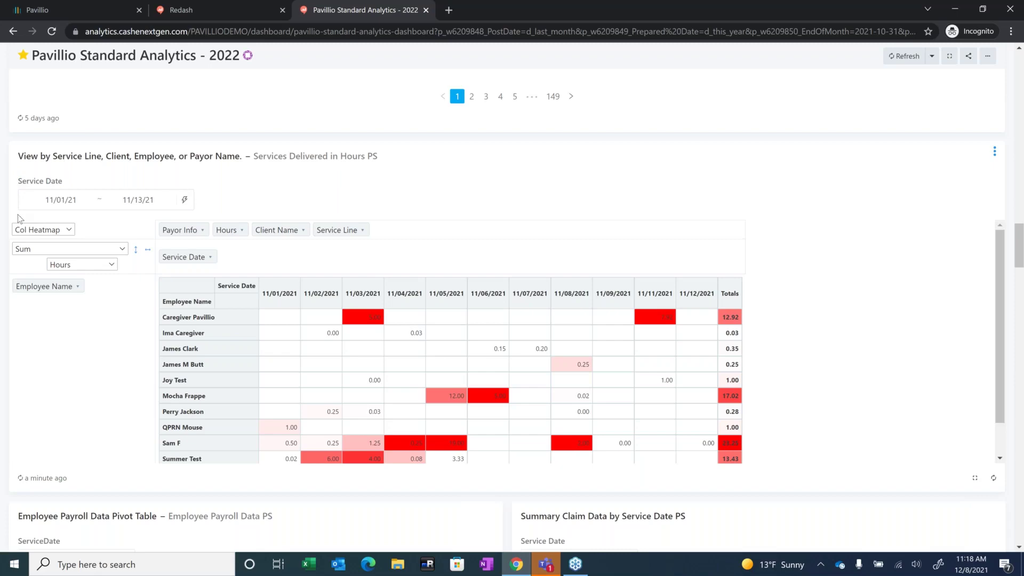
# Step: Take OT Hours out of the rows of the Employee Payroll Data Pivot Table and place it among the unused fields
pyautogui.scroll(-3, 112, 285)
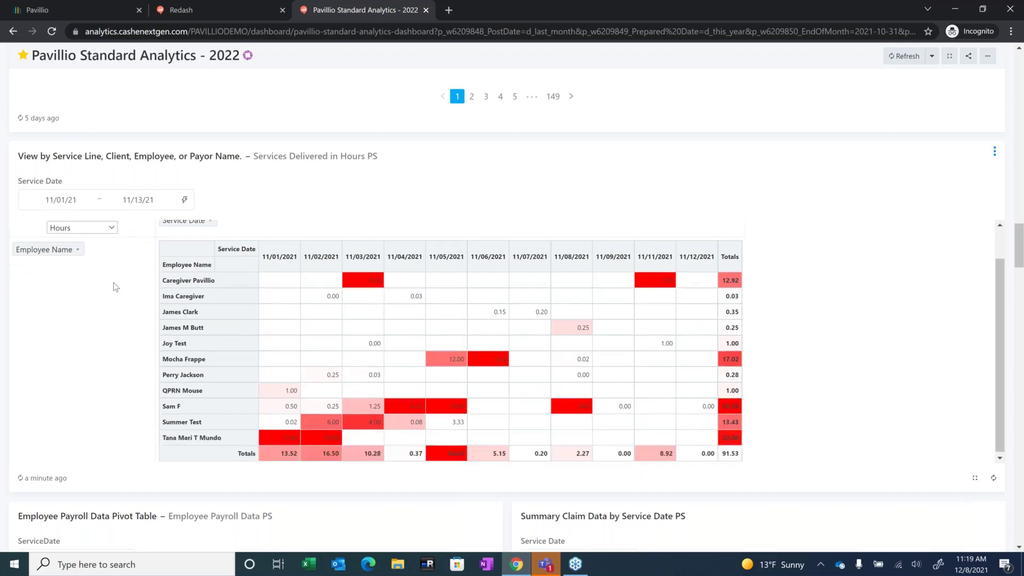
pyautogui.scroll(-2, 116, 287)
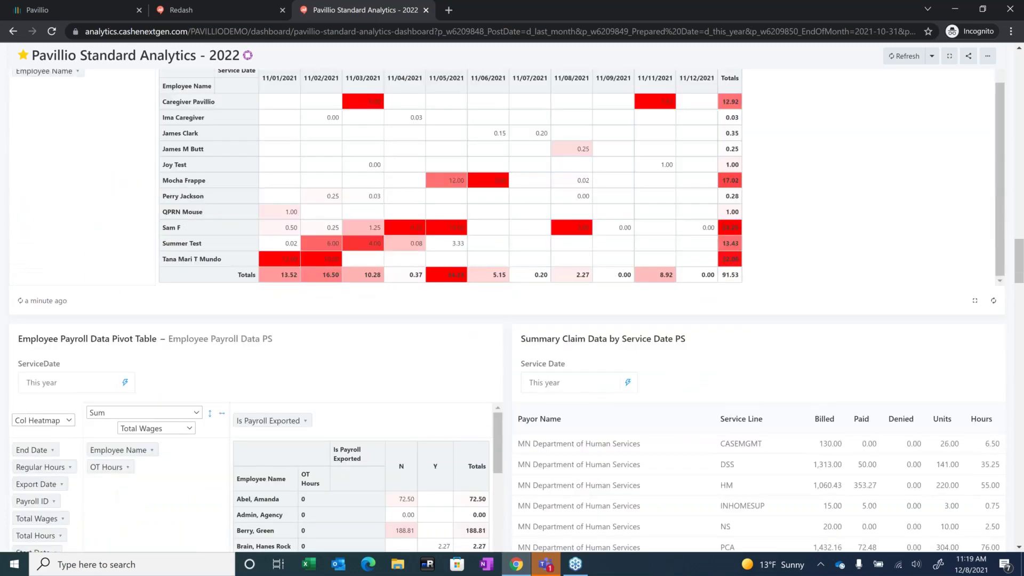
pyautogui.scroll(-3, 105, 285)
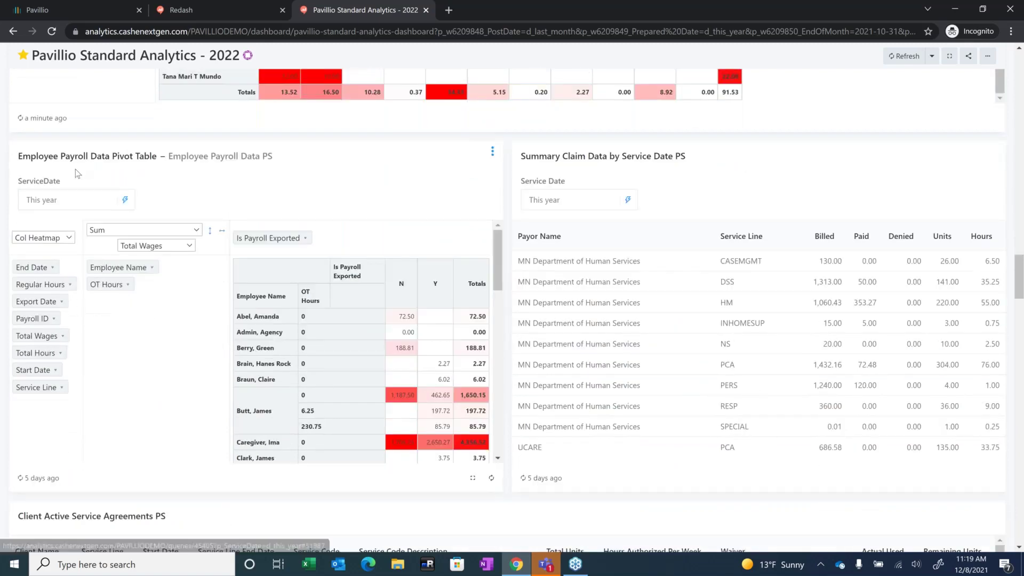
pyautogui.moveTo(104, 285); pyautogui.dragTo(24, 300)
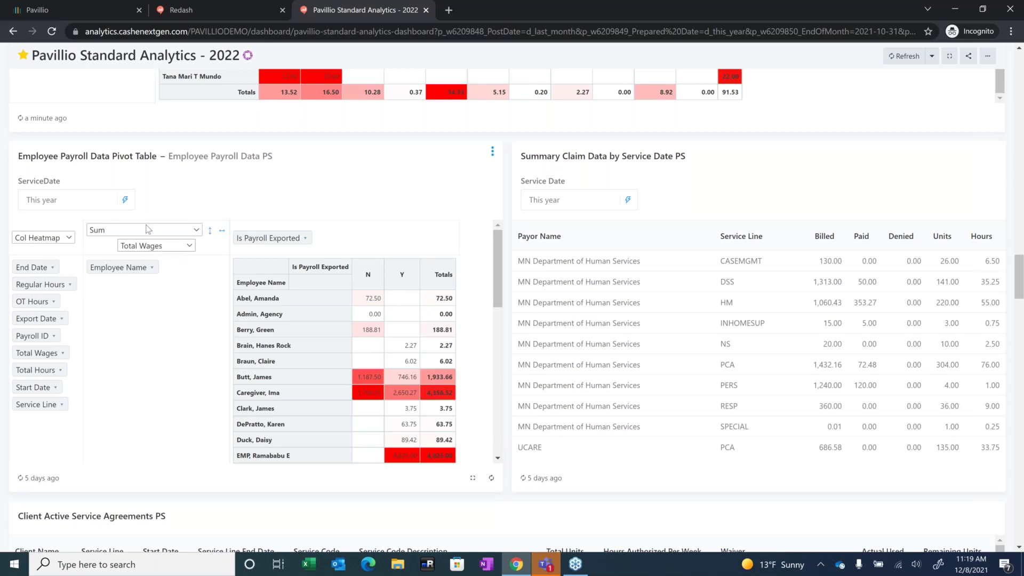
# Step: Filter the Employee Payroll Data Pivot Table to service dates 09/01/21 through 09/30/21 and apply the change
pyautogui.click(89, 198)
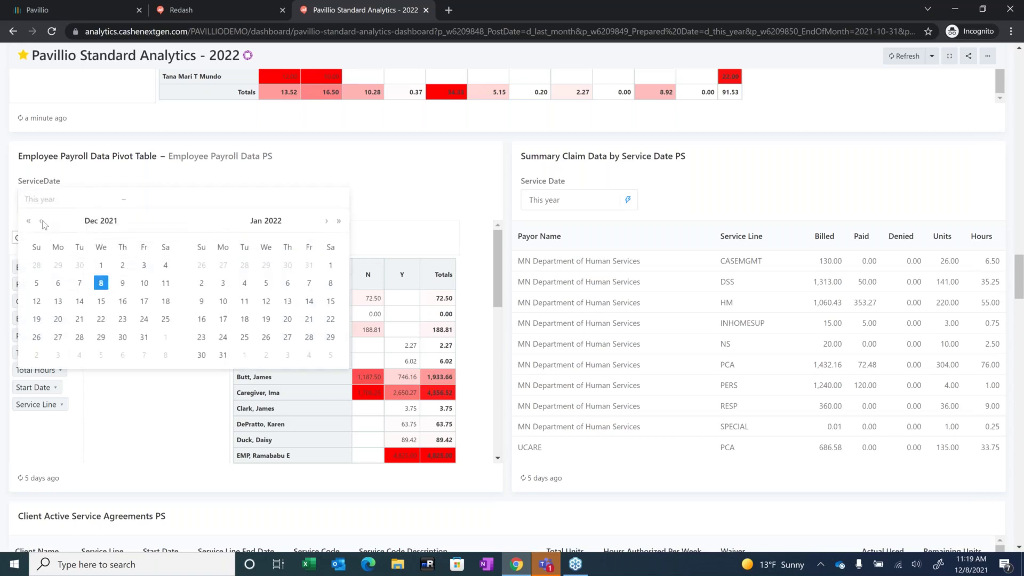
pyautogui.click(40, 221)
pyautogui.click(41, 221)
pyautogui.click(40, 221)
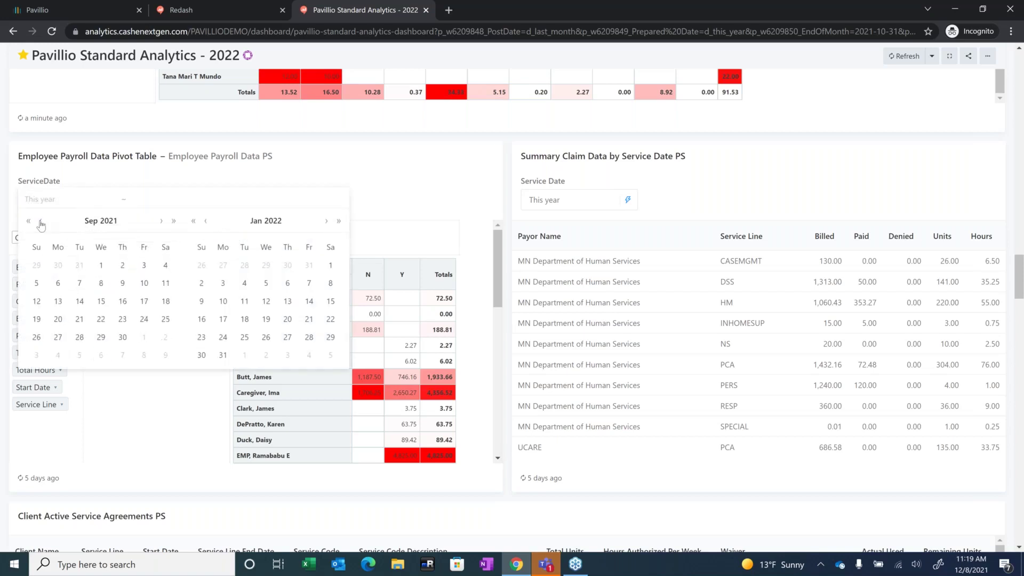
pyautogui.click(101, 265)
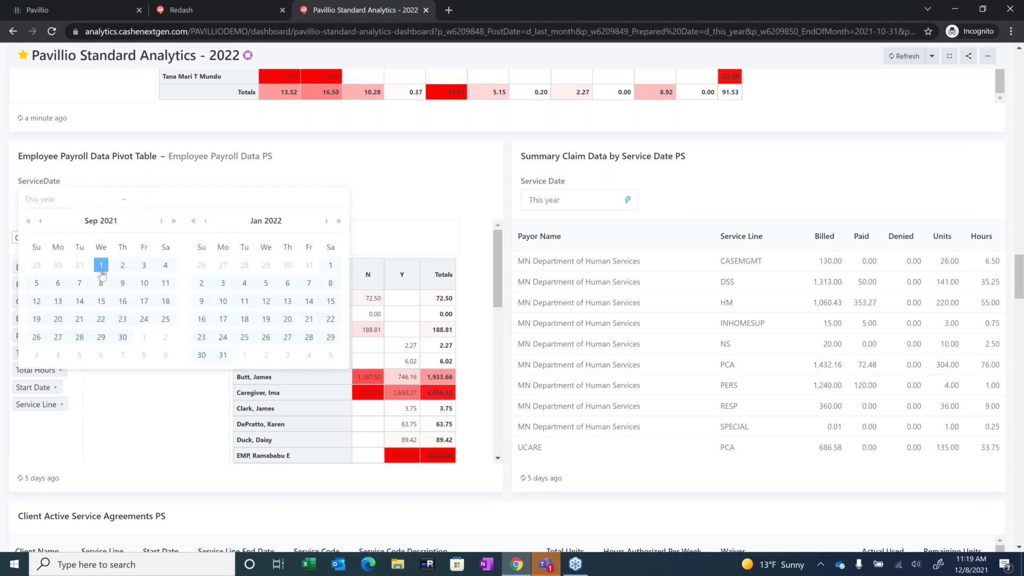
pyautogui.click(122, 337)
pyautogui.click(52, 224)
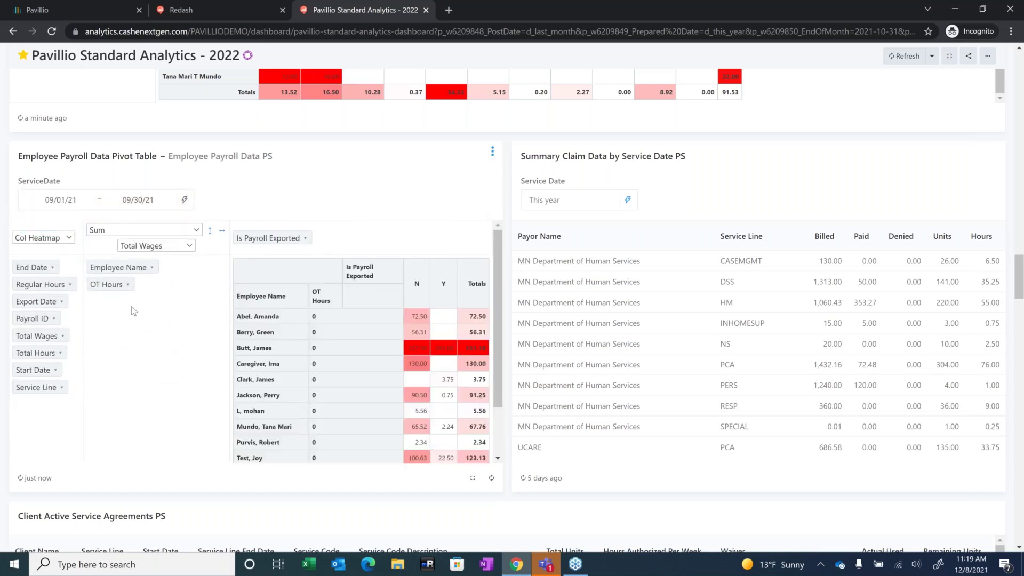
# Step: Move OT Hours from the payroll pivot's rows below Service Line in the unused fields and review total wages by payroll export status
pyautogui.moveTo(104, 284); pyautogui.dragTo(23, 399)
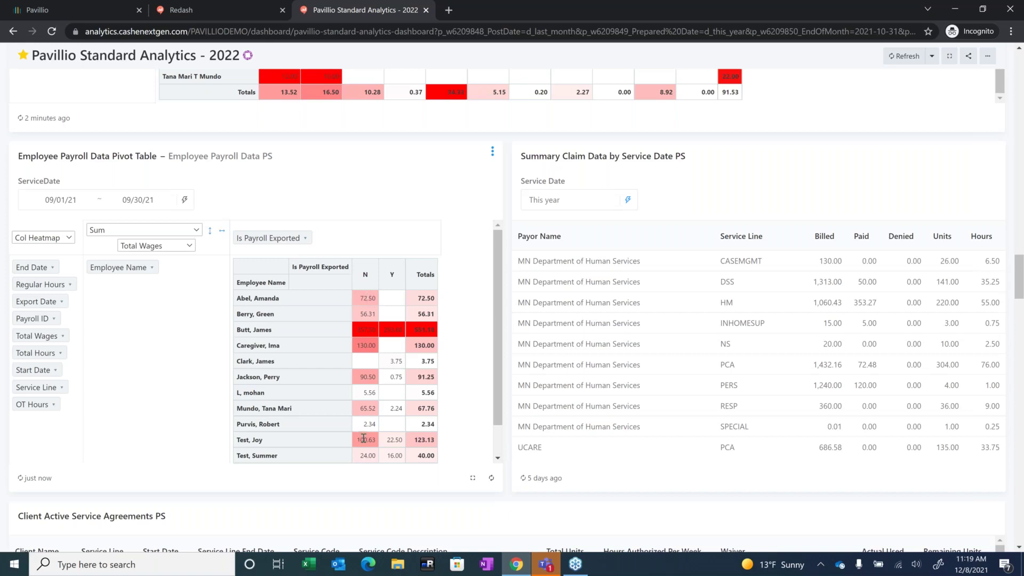
pyautogui.scroll(-1, 363, 438)
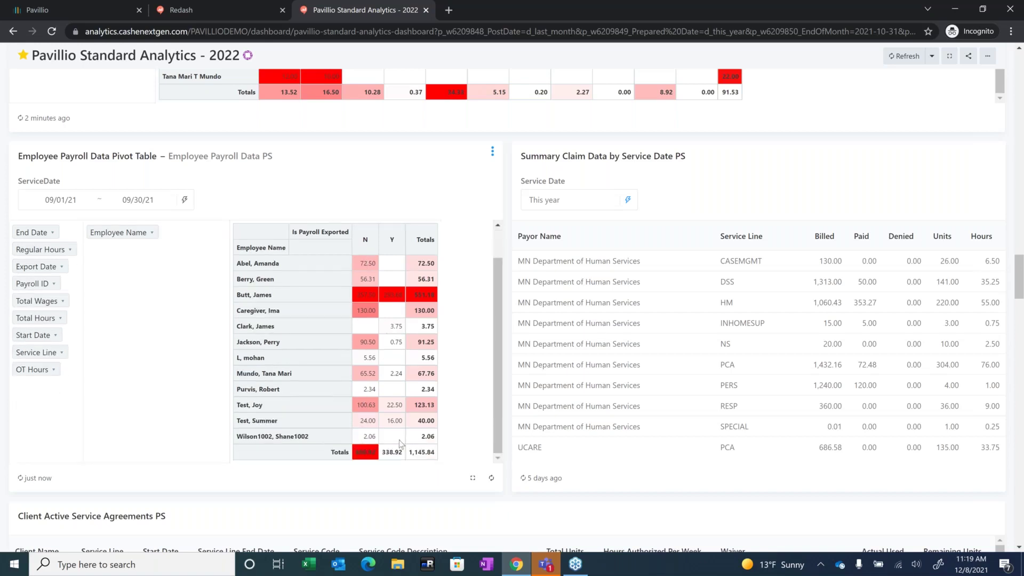
pyautogui.scroll(1, 395, 458)
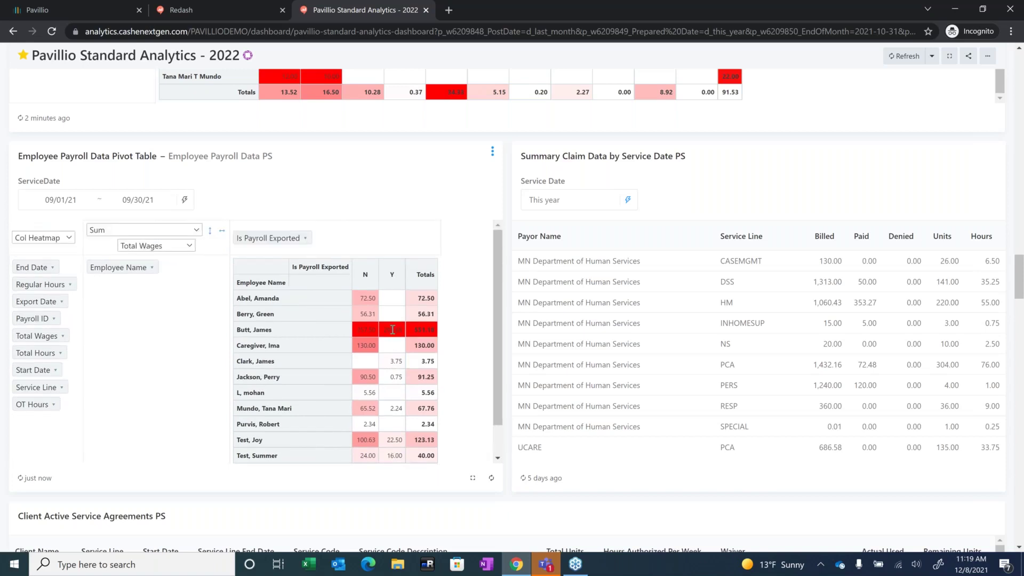
pyautogui.scroll(-1, 395, 330)
pyautogui.scroll(1, 396, 331)
# Step: Sum the Employee Payroll Data Pivot Table by Total Hours and review the totals row
pyautogui.click(156, 247)
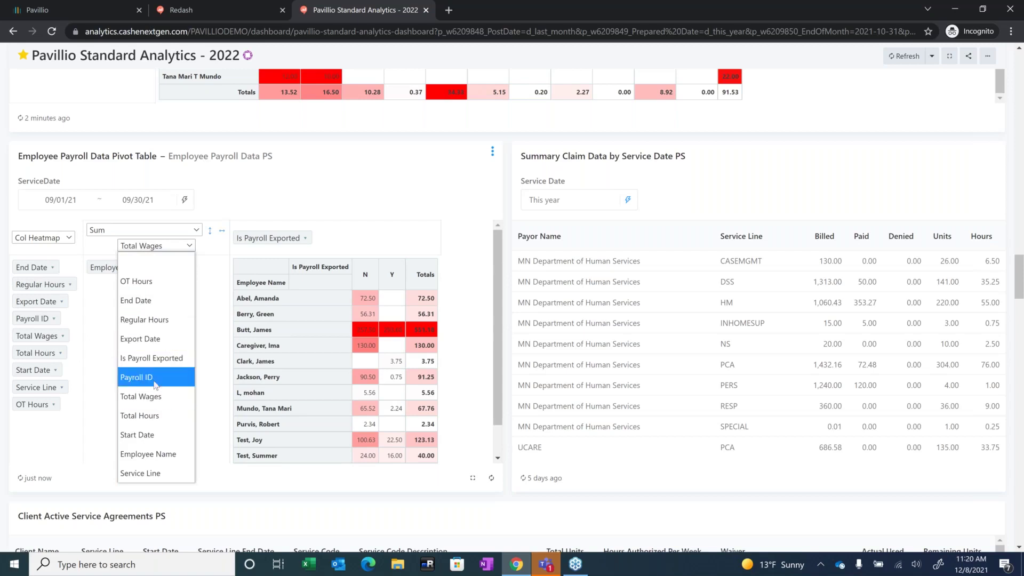
pyautogui.click(157, 416)
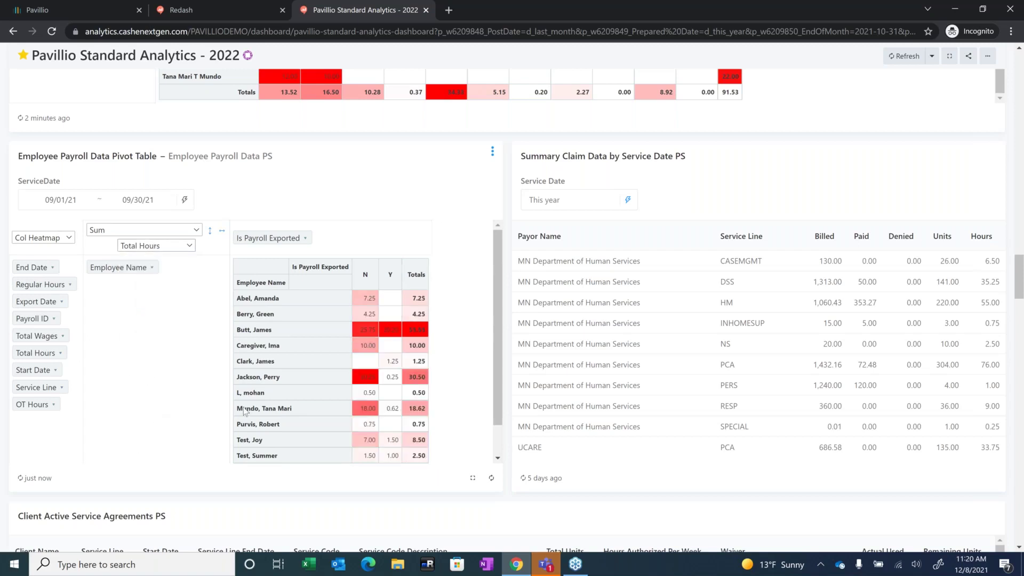
pyautogui.scroll(-1, 411, 456)
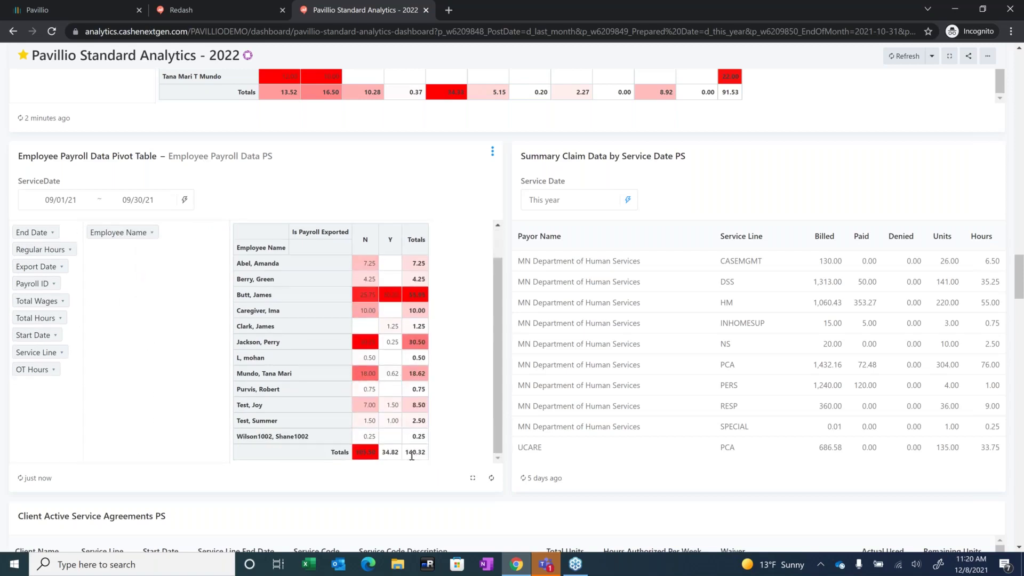
# Step: Review each employee's total hours by payroll export status in the Employee Payroll Data Pivot Table
pyautogui.scroll(1, 393, 432)
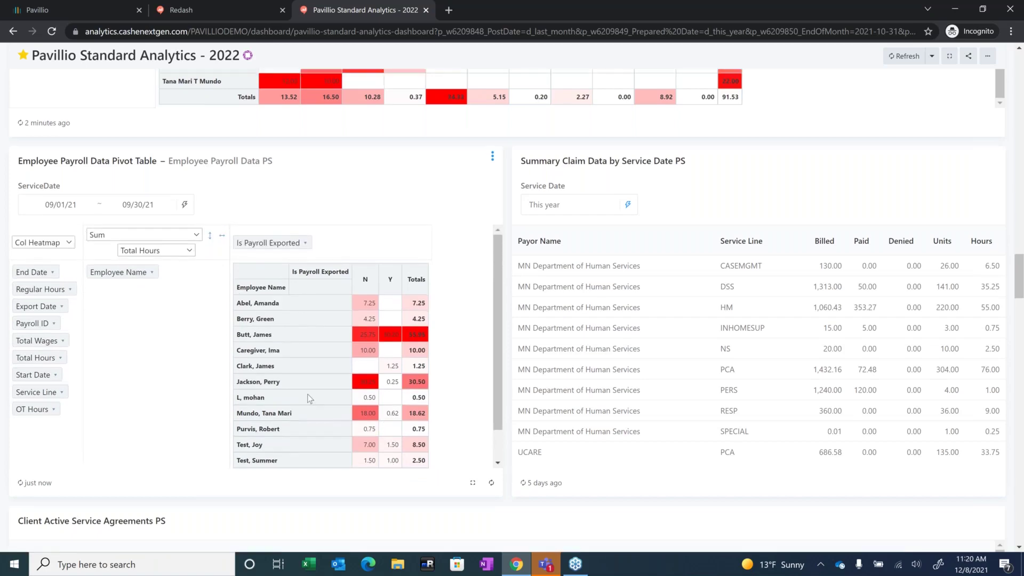
pyautogui.scroll(1, 307, 394)
pyautogui.scroll(-2, 185, 355)
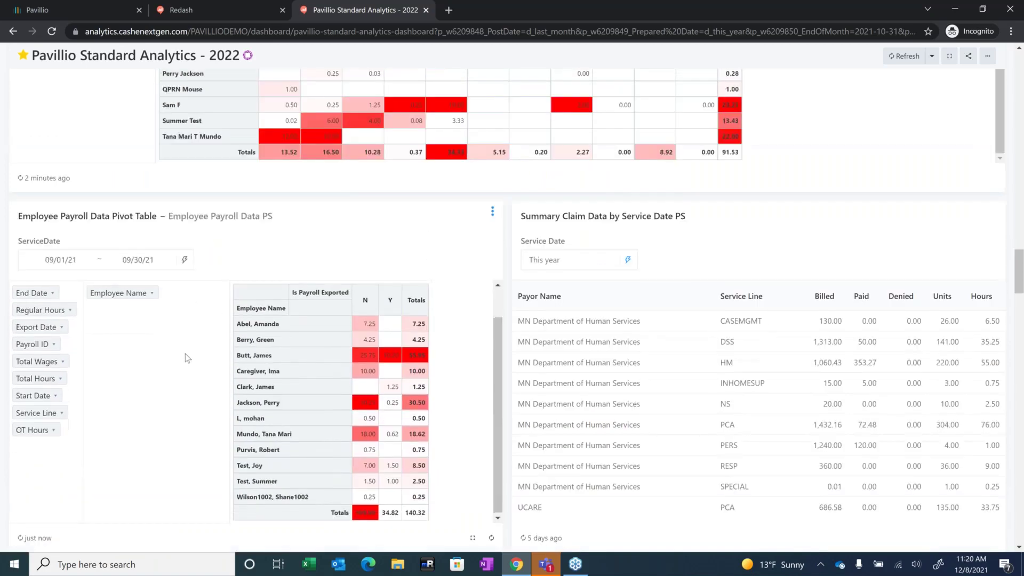
pyautogui.scroll(2, 184, 353)
pyautogui.scroll(-1, 482, 351)
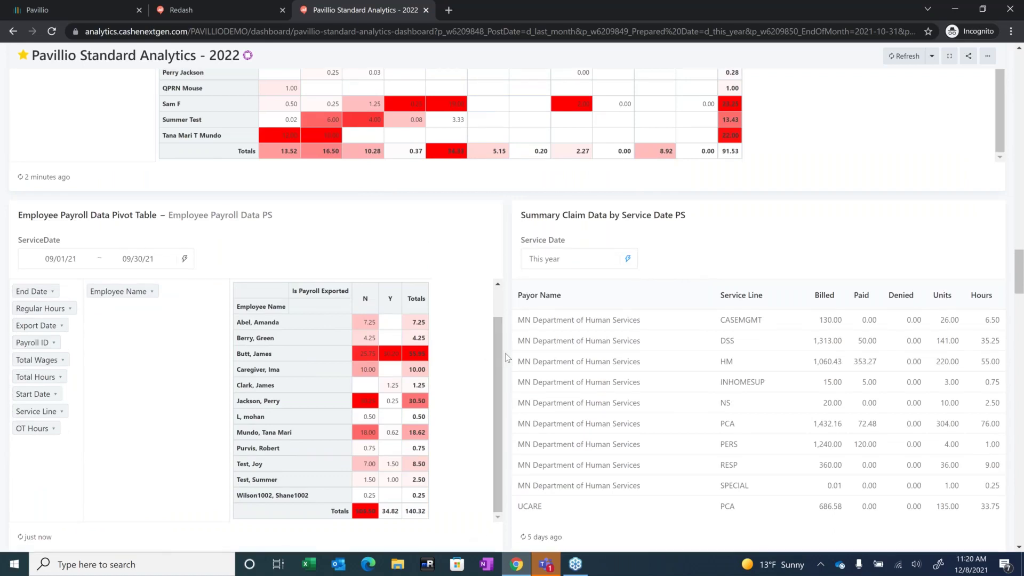
# Step: Review the Summary Claim Data by Service Date PS table and highlight its Service Date filter label
pyautogui.scroll(-1, 506, 358)
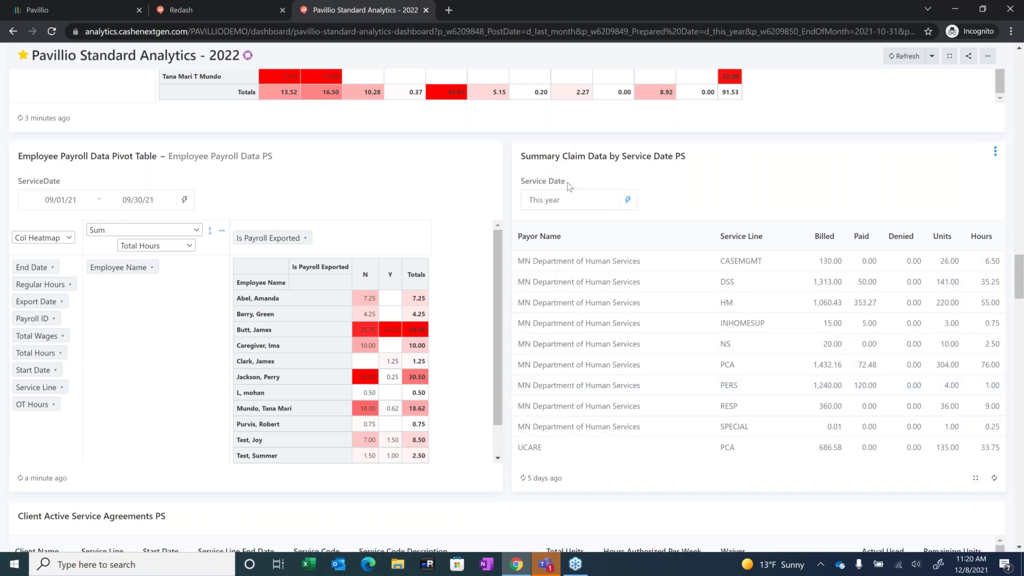
pyautogui.moveTo(566, 182); pyautogui.dragTo(519, 185)
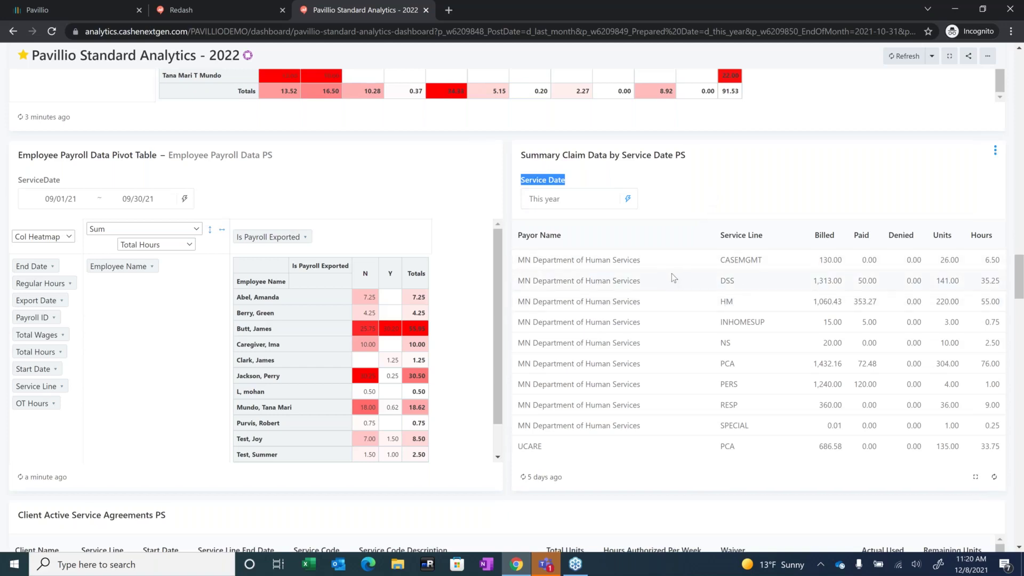
pyautogui.scroll(-2, 673, 277)
pyautogui.scroll(2, 671, 273)
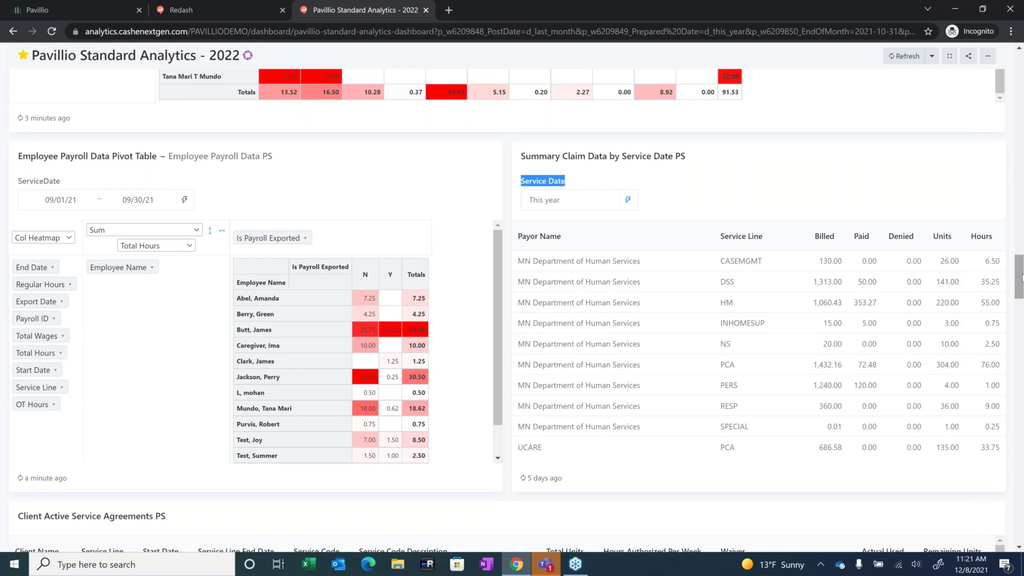
# Step: Examine the authorized, used and remaining units in the Client Active Service Agreements PS table
pyautogui.scroll(-2, 1018, 283)
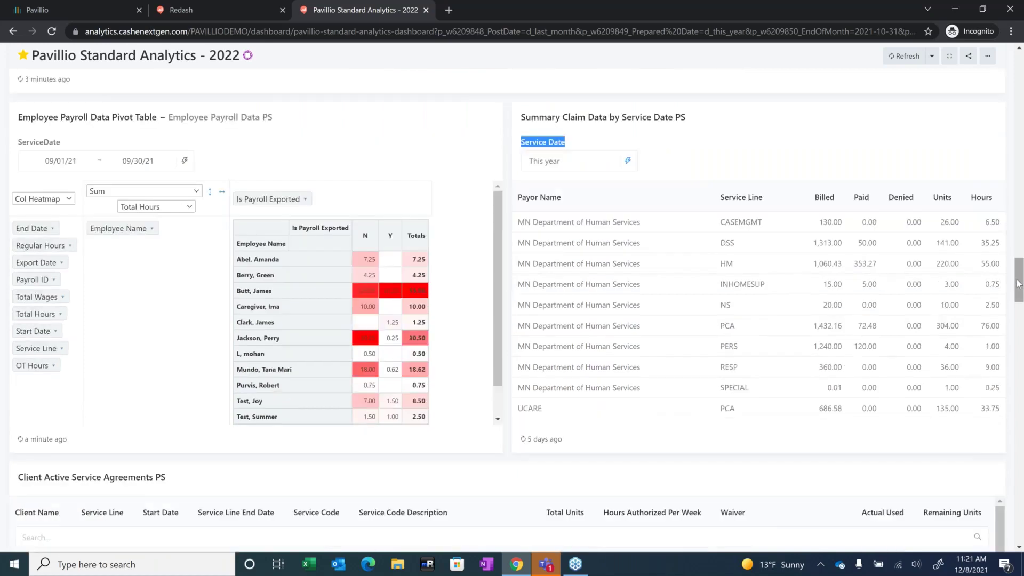
pyautogui.scroll(-1, 1018, 284)
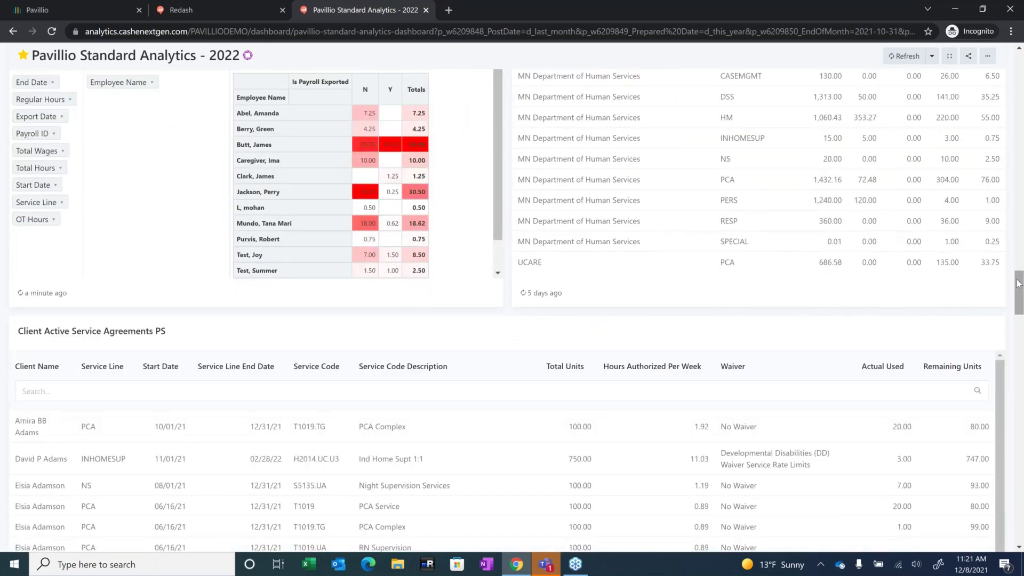
pyautogui.scroll(-3, 1019, 283)
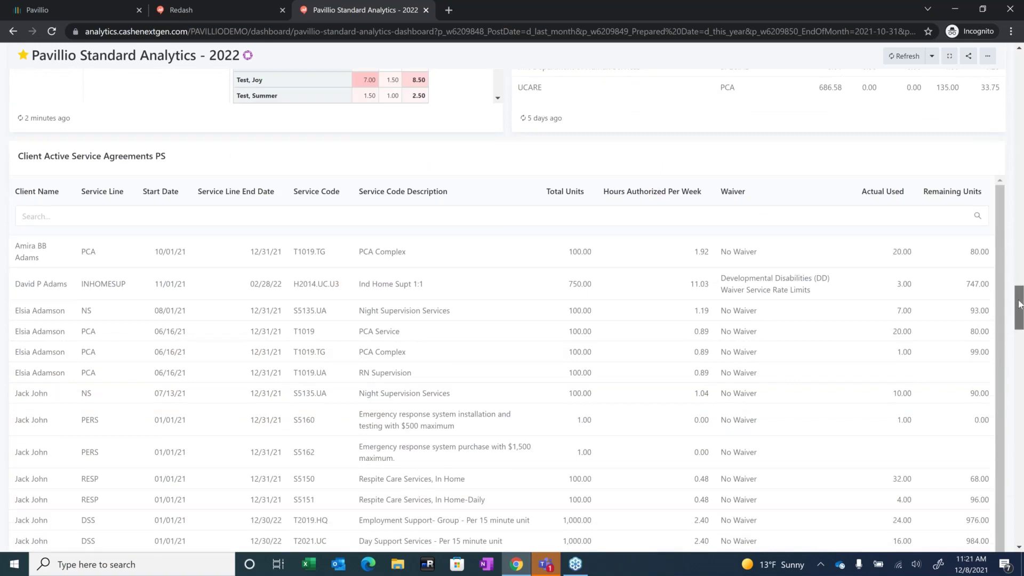
pyautogui.scroll(-1, 1018, 304)
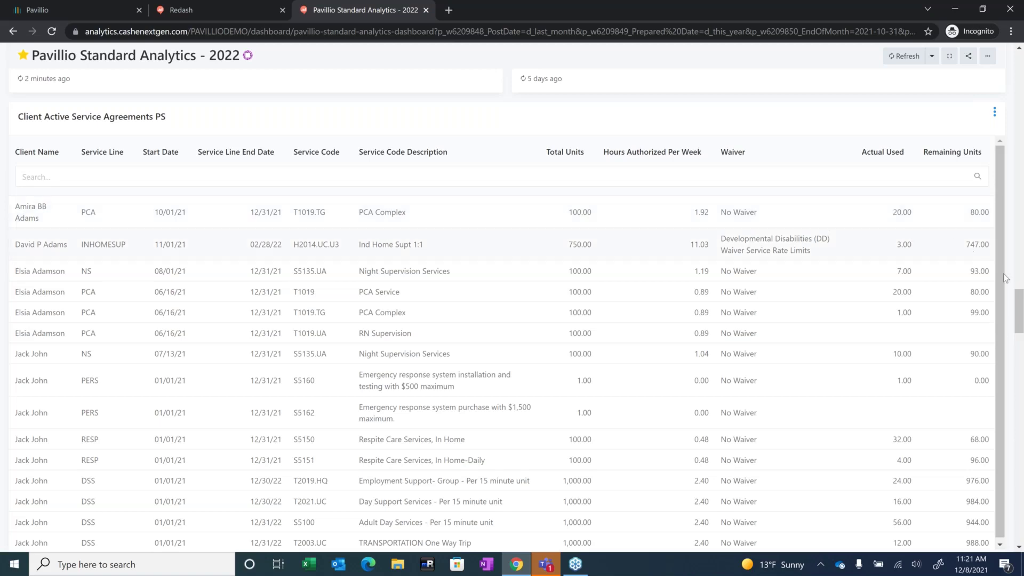
# Step: Examine the Client - Active SA Unit Utilization table across all columns, including remaining hours per week, day and month
pyautogui.moveTo(1018, 306); pyautogui.dragTo(1018, 500)
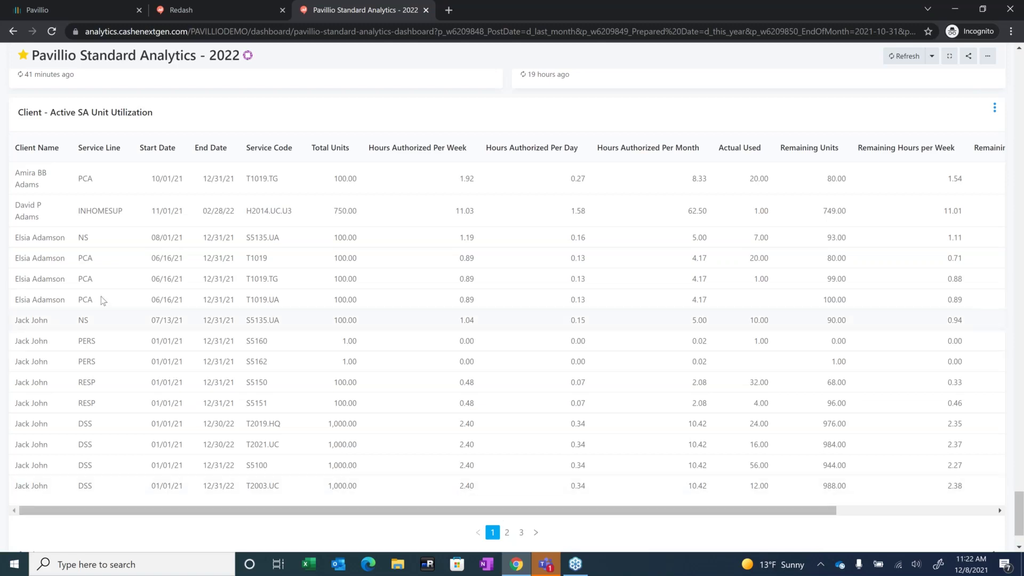
pyautogui.scroll(-1, 44, 317)
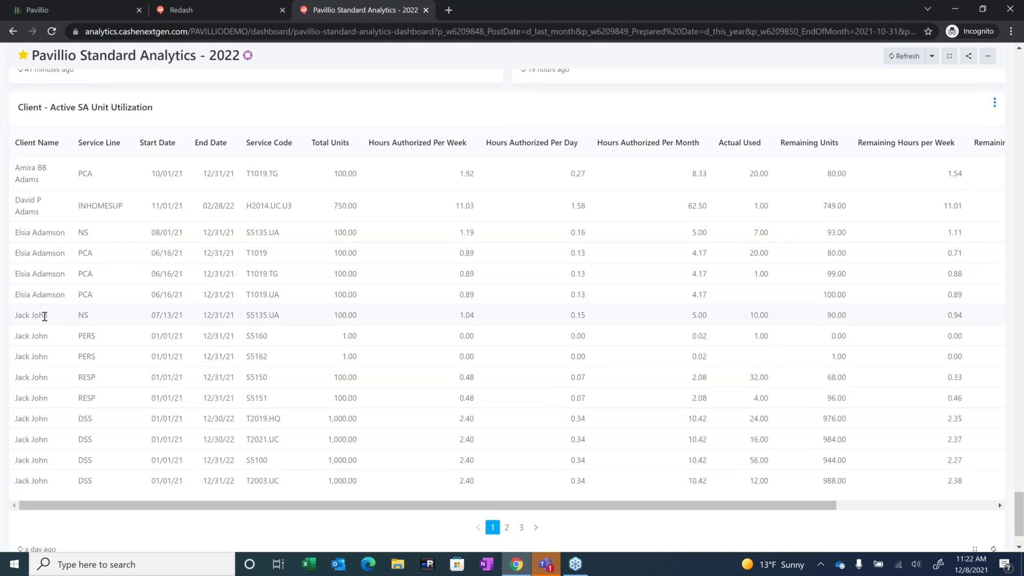
pyautogui.scroll(-1, 45, 316)
pyautogui.scroll(1, 48, 275)
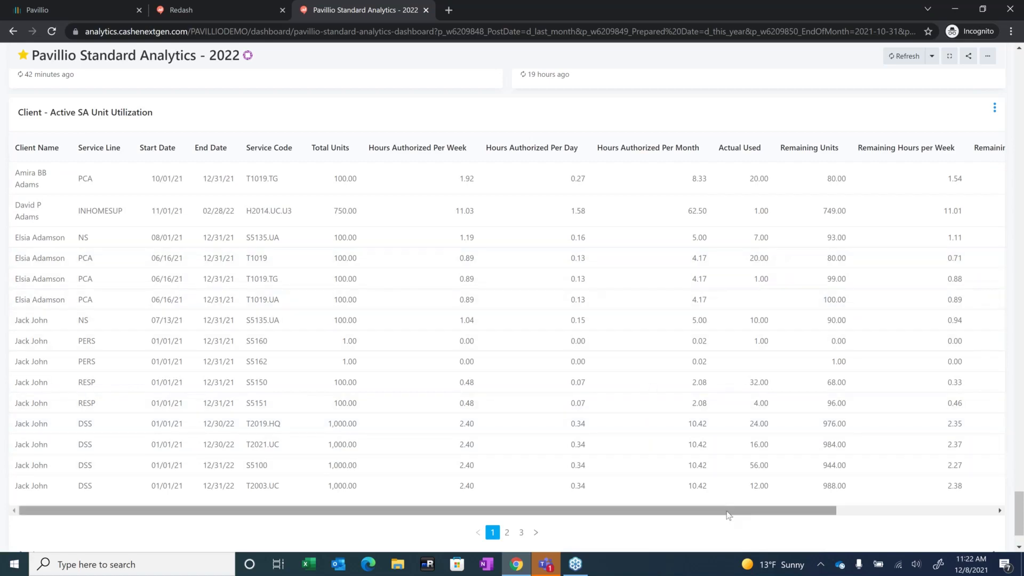
pyautogui.moveTo(735, 510); pyautogui.dragTo(895, 509)
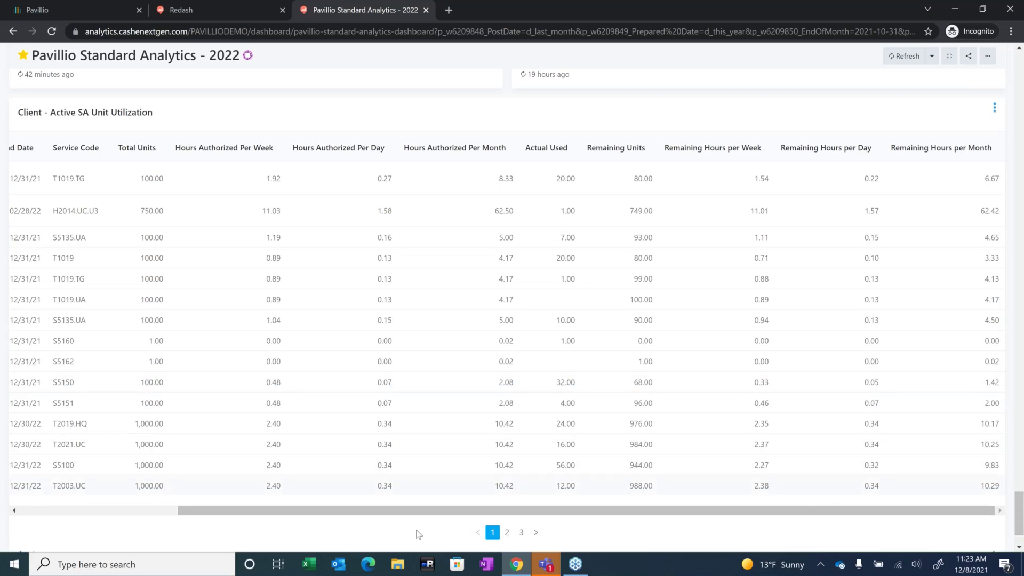
pyautogui.scroll(-1, 54, 525)
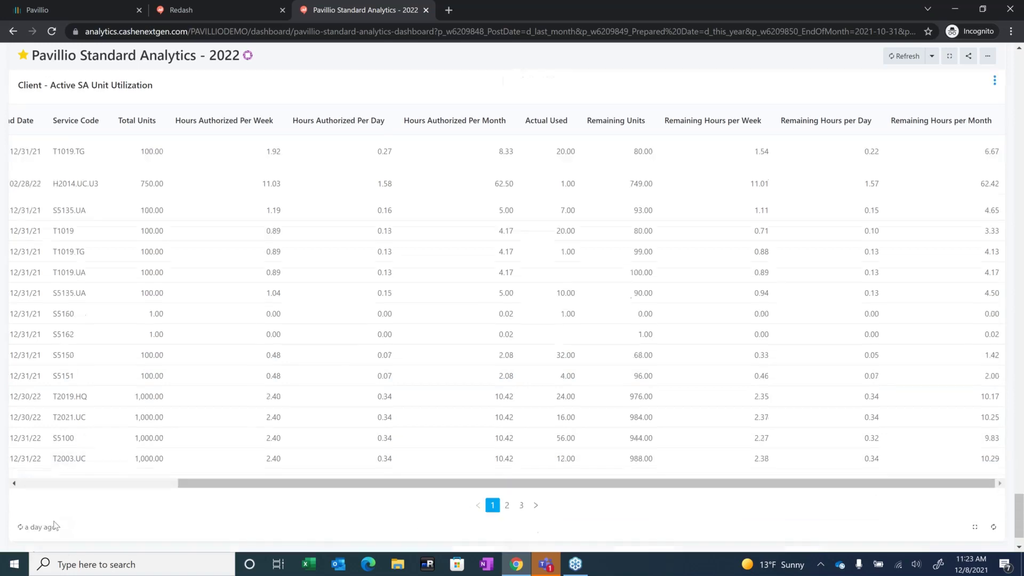
pyautogui.scroll(-1, 54, 525)
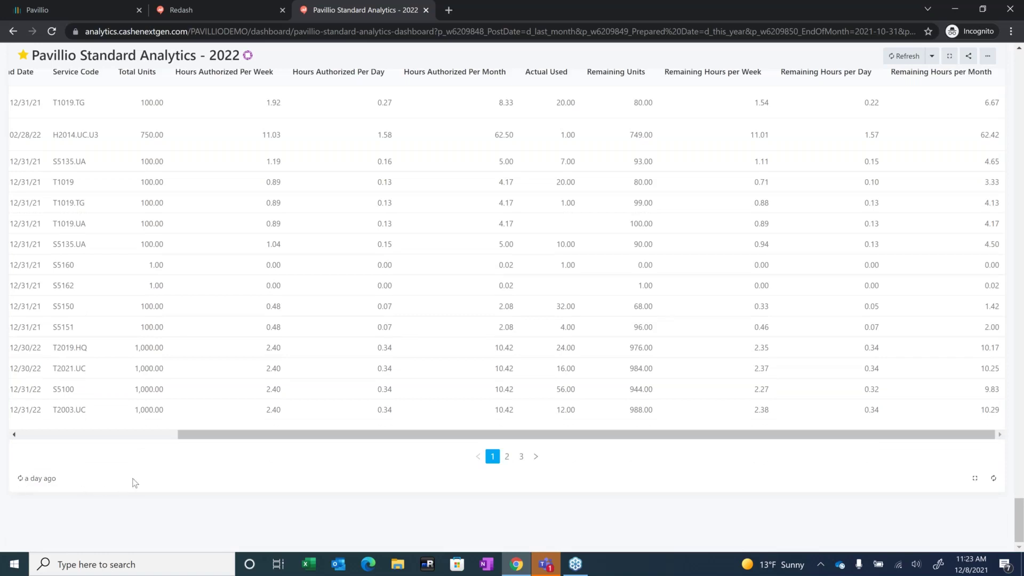
pyautogui.click(121, 436)
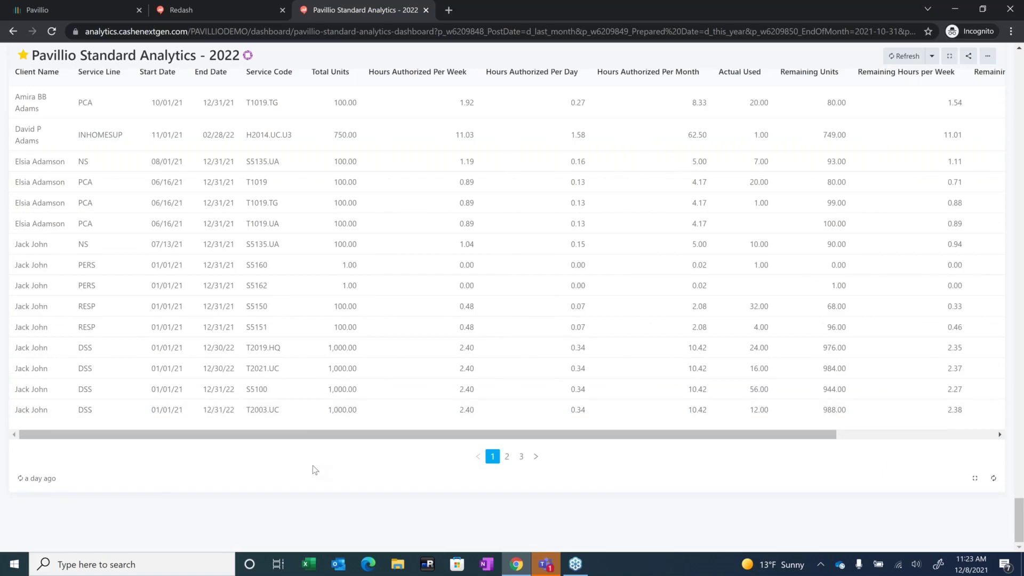
pyautogui.scroll(1, 315, 469)
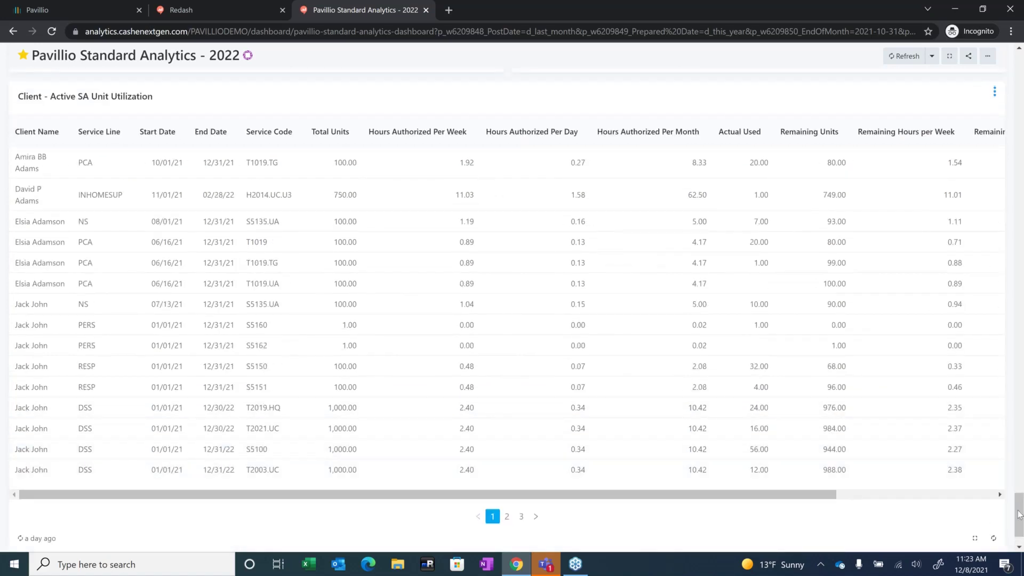
# Step: Review the Claims Paid by Paid Date PS pivot with its PaidDate filter and the Denied/Rejected Claims by Payor pivot
pyautogui.moveTo(1020, 512); pyautogui.dragTo(1015, 474)
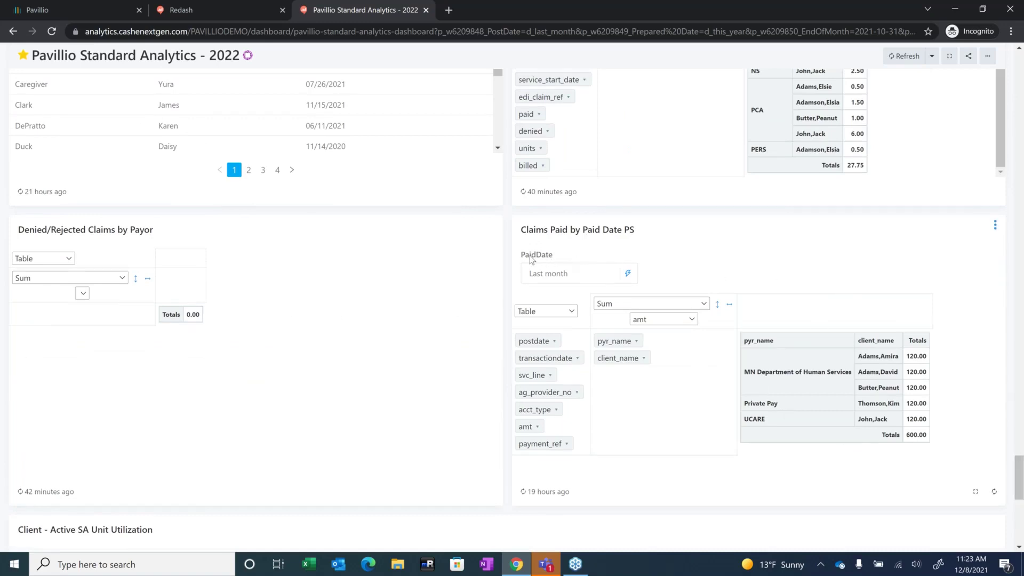
pyautogui.moveTo(520, 256); pyautogui.dragTo(563, 259)
pyautogui.click(73, 378)
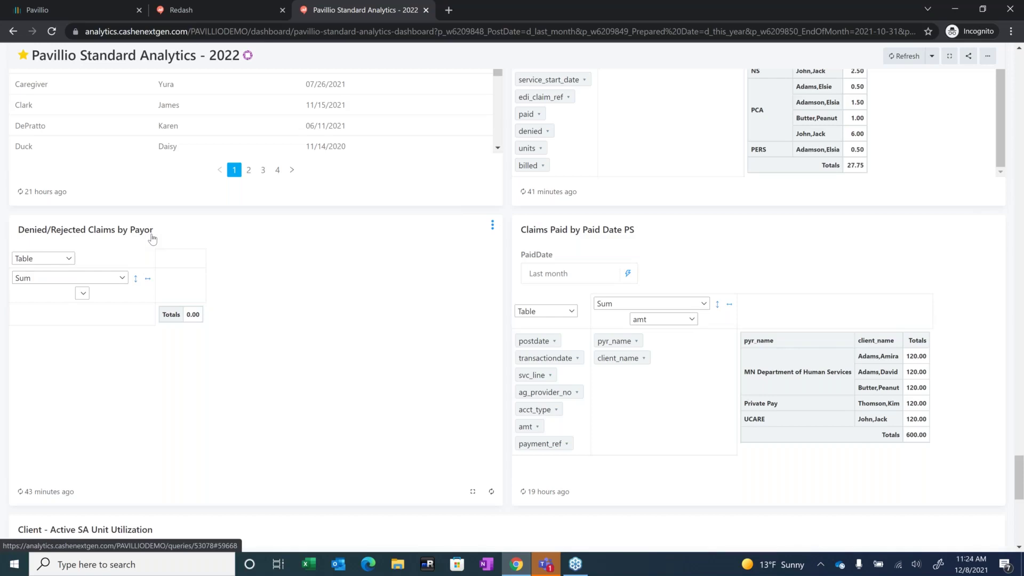
pyautogui.click(83, 297)
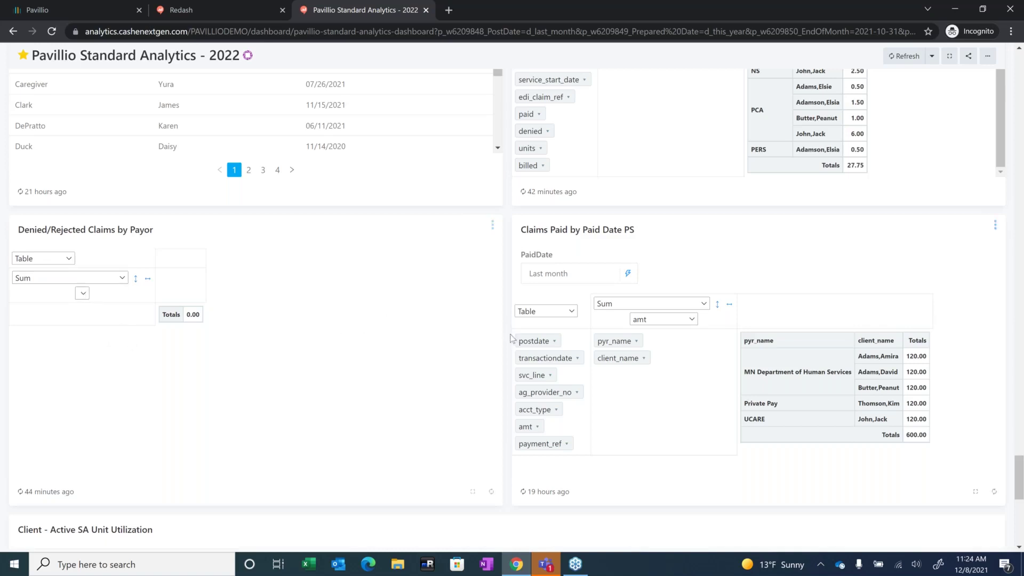
# Step: Look through the Employee Last Day Worked table's first page of employees and last worked dates
pyautogui.scroll(1, 509, 337)
pyautogui.scroll(3, 509, 337)
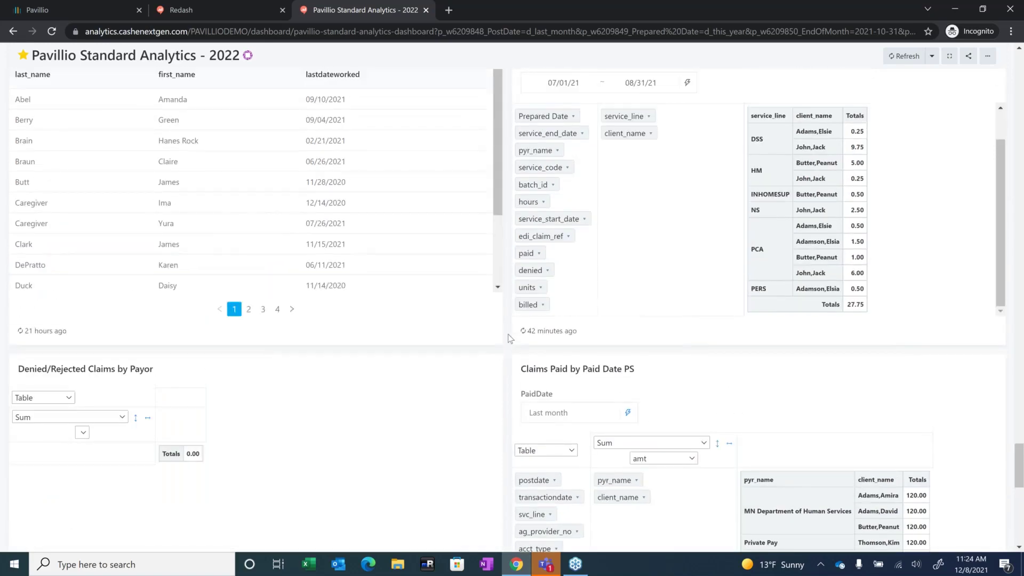
pyautogui.scroll(1, 509, 338)
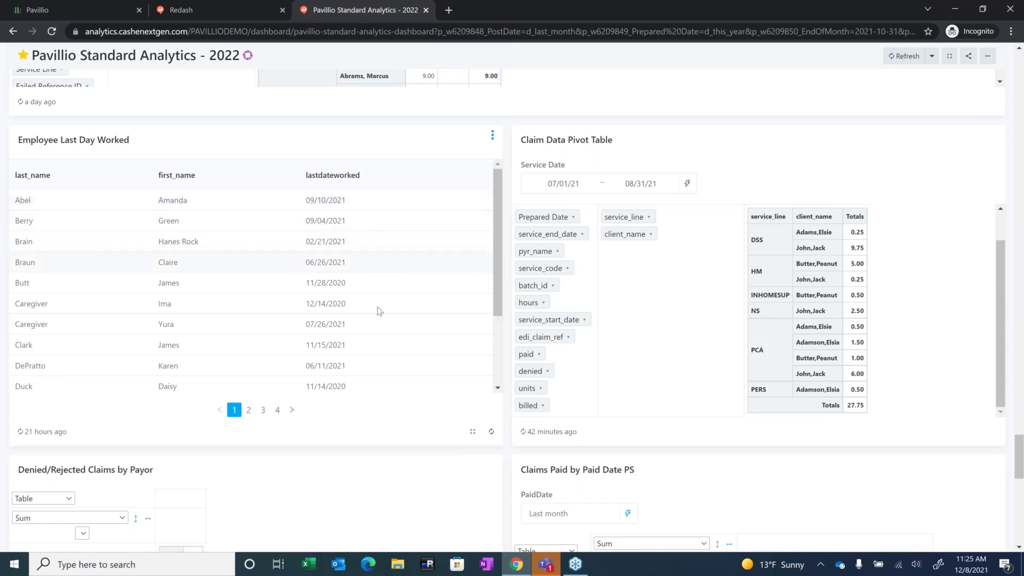
pyautogui.scroll(-2, 365, 324)
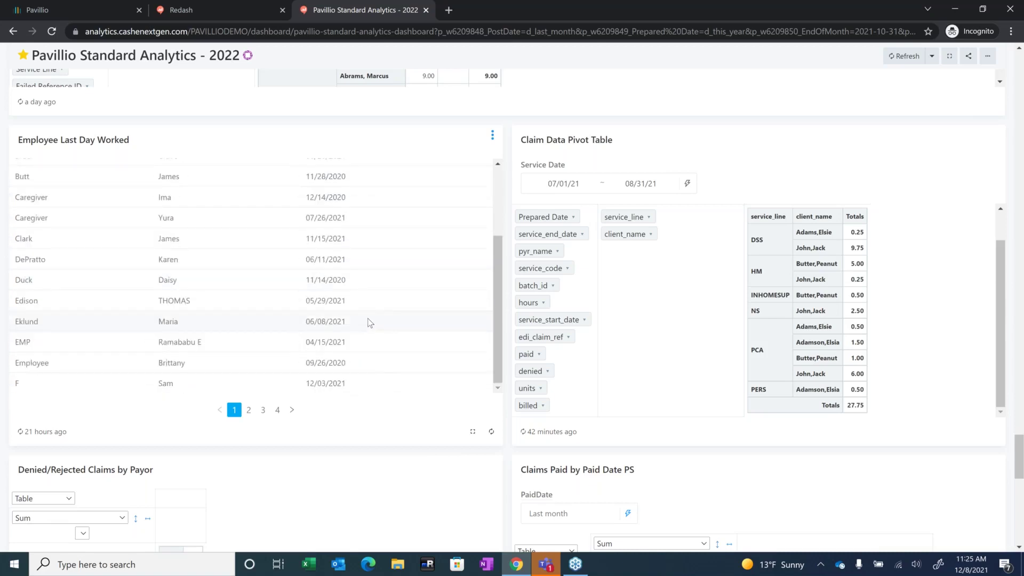
pyautogui.scroll(3, 370, 322)
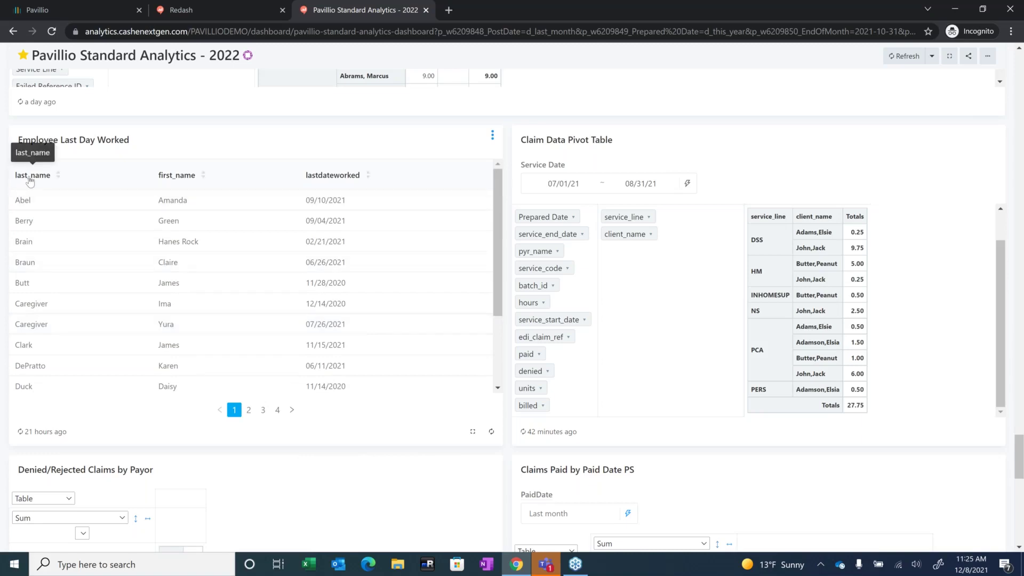
# Step: Try sorting the Employee Last Day Worked table by first_name and lastdateworked, and restore its original order
pyautogui.click(177, 176)
pyautogui.click(320, 179)
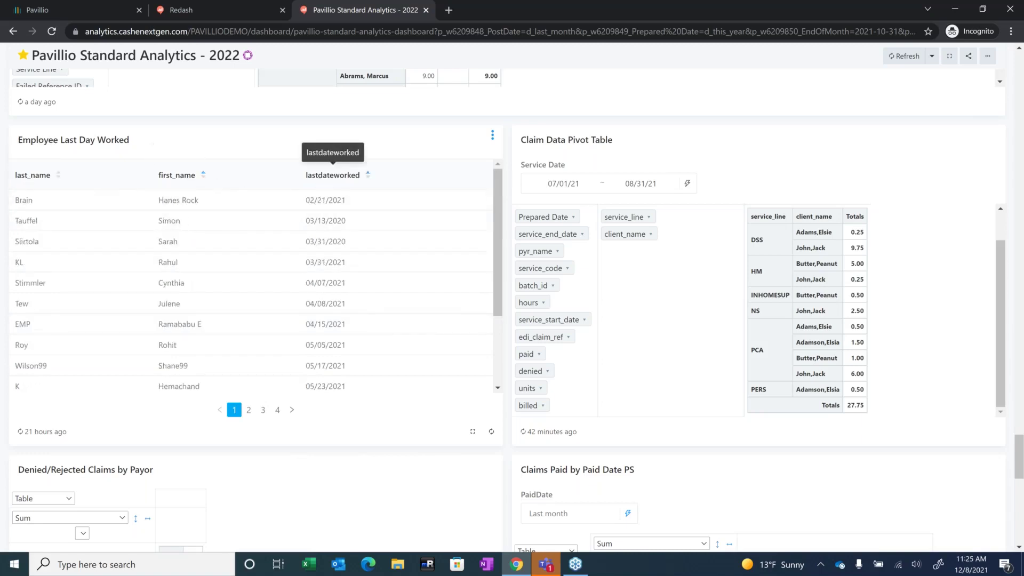
pyautogui.click(342, 180)
pyautogui.click(342, 180)
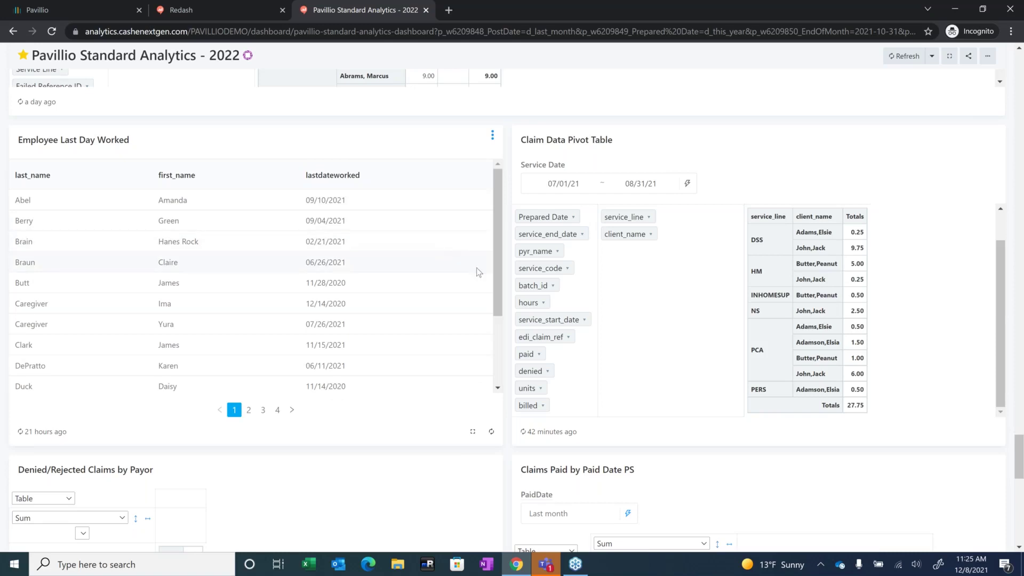
# Step: Rearrange the Failed Claim Details PS pivot rows by removing Employee Name and adding Description below Client Name
pyautogui.scroll(3, 479, 272)
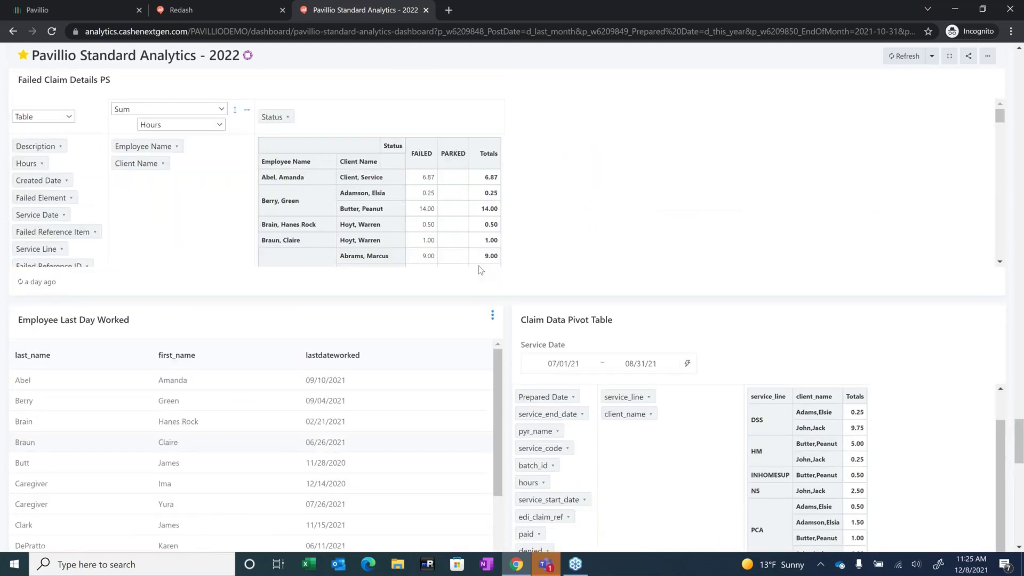
pyautogui.scroll(1, 479, 266)
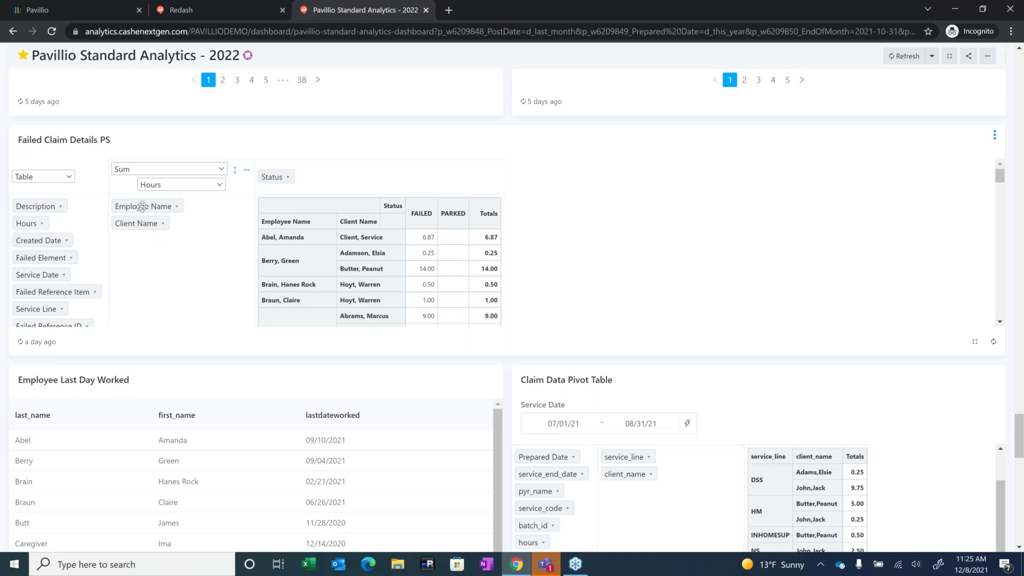
pyautogui.moveTo(142, 206); pyautogui.dragTo(186, 249)
pyautogui.moveTo(140, 206); pyautogui.dragTo(147, 237)
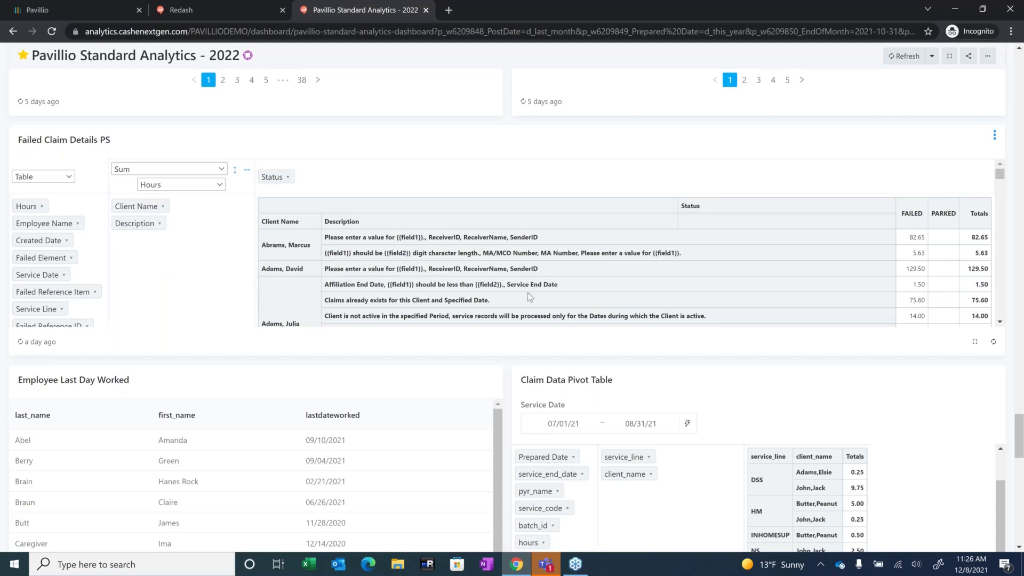
# Step: Review the failed claim descriptions per client, highlighting "Client is not Eligible/Active." and "UMPI/NPI Number" in the pivot
pyautogui.scroll(-1, 525, 288)
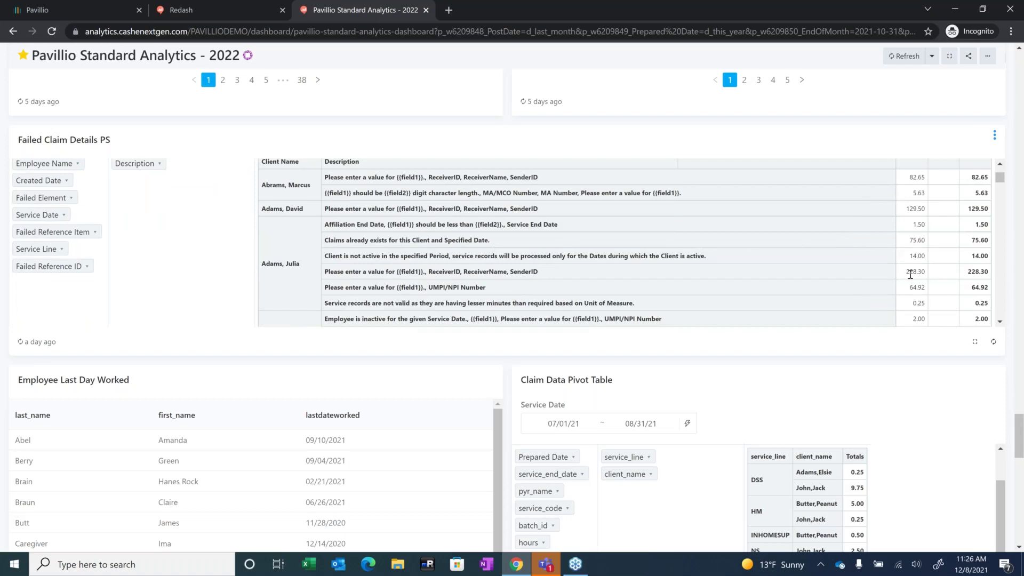
pyautogui.scroll(-1, 909, 272)
pyautogui.scroll(-3, 913, 278)
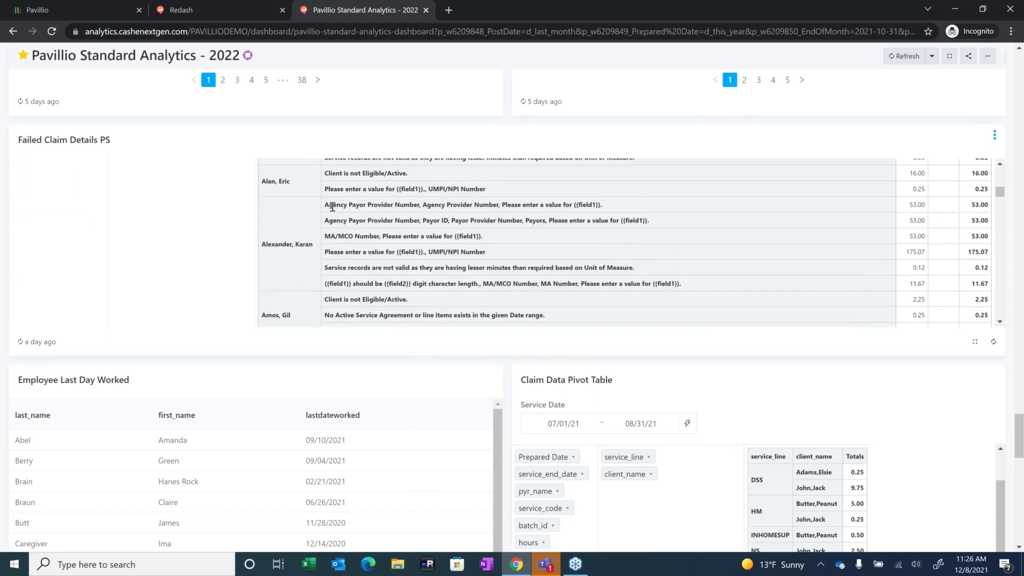
pyautogui.scroll(1, 331, 207)
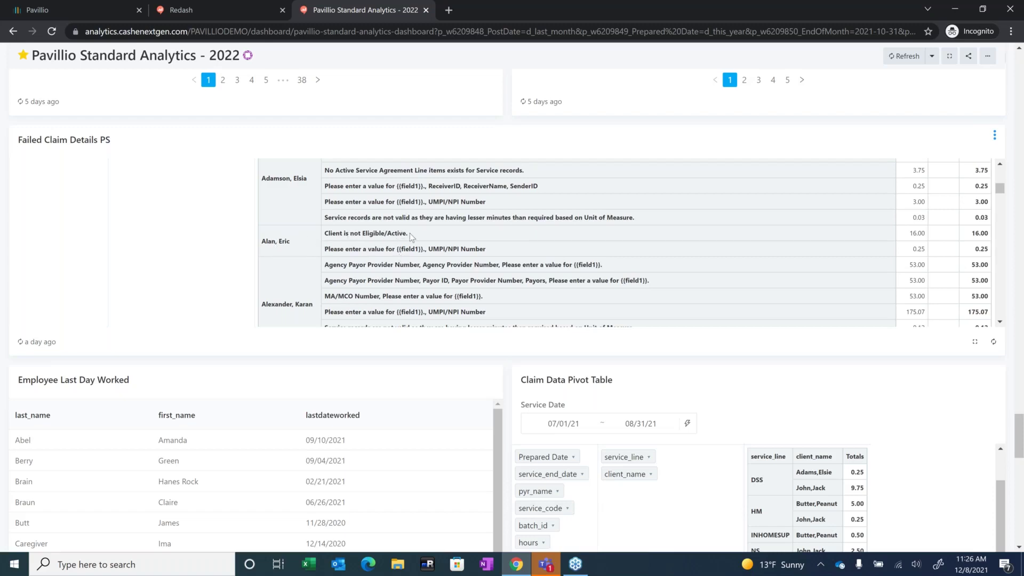
pyautogui.moveTo(412, 235); pyautogui.dragTo(320, 239)
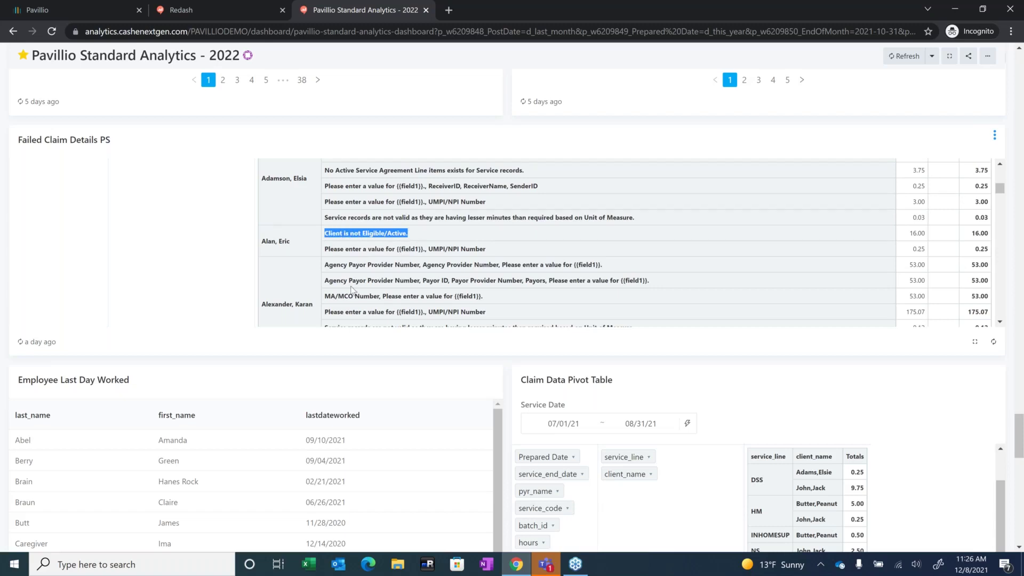
pyautogui.moveTo(490, 249); pyautogui.dragTo(428, 249)
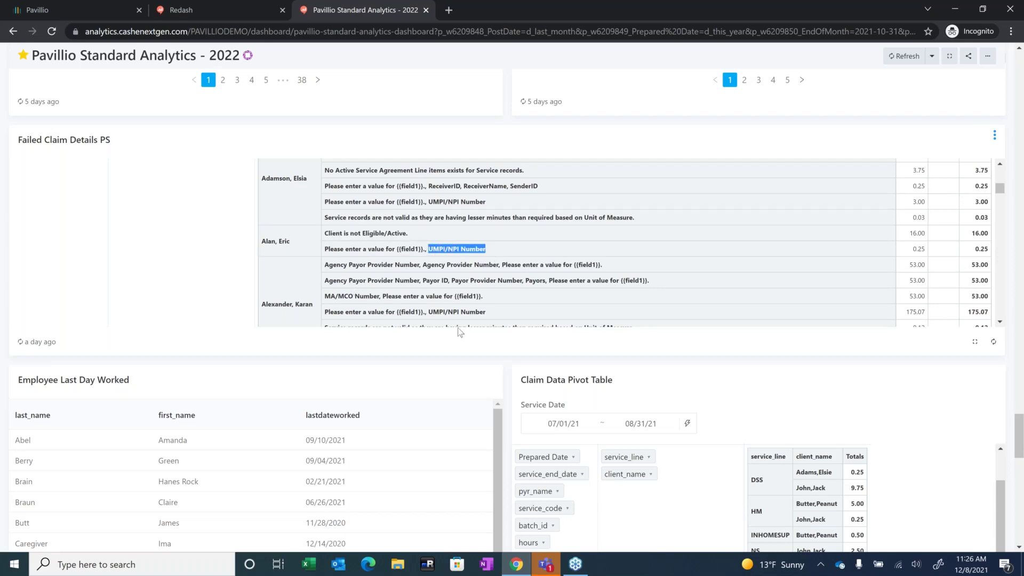
# Step: Clear the text highlight in the Failed Claim Details PS pivot and return to its field layout and first rows
pyautogui.click(502, 276)
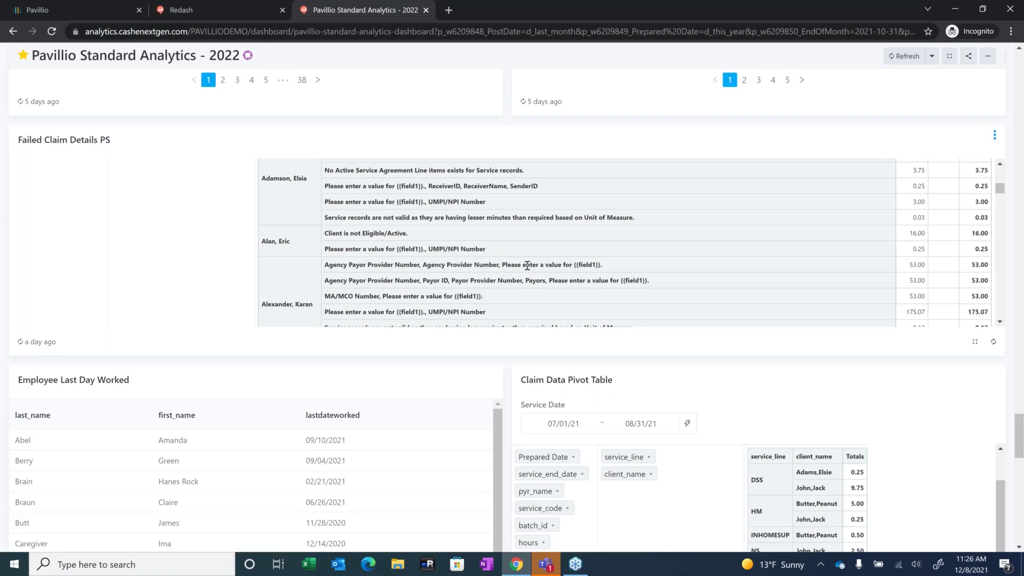
pyautogui.scroll(2, 527, 267)
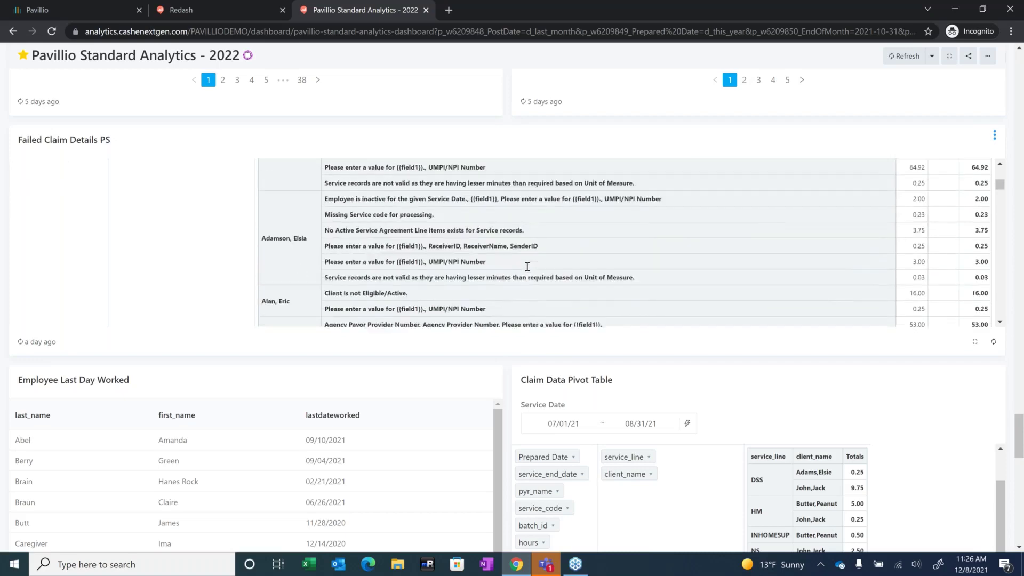
pyautogui.scroll(6, 527, 267)
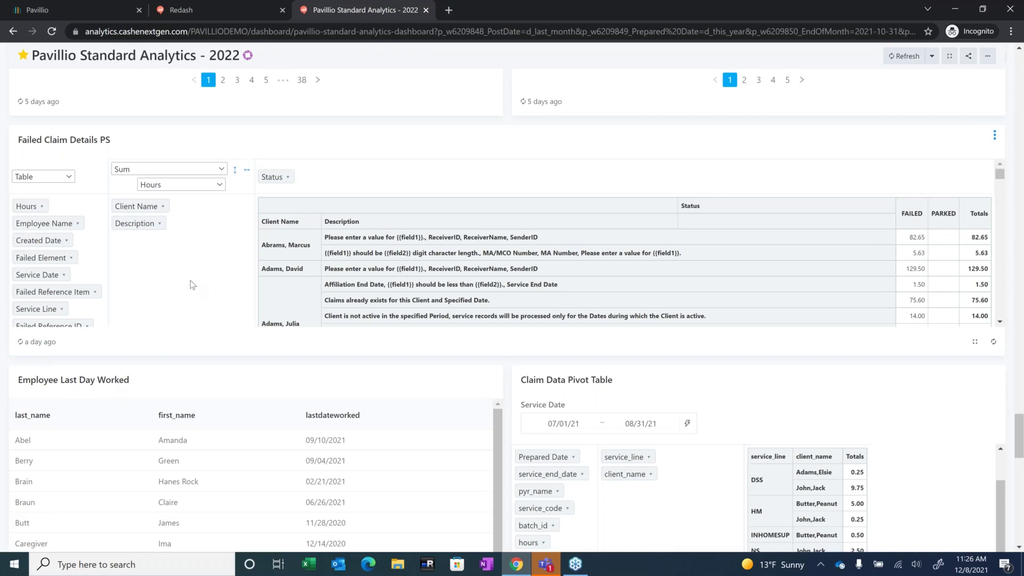
# Step: Sort the Client-Caregiver-Service-EVV/Web PS table by Client Name in ascending order and look through its EVV or WEB entries
pyautogui.scroll(2, 193, 284)
pyautogui.scroll(5, 193, 284)
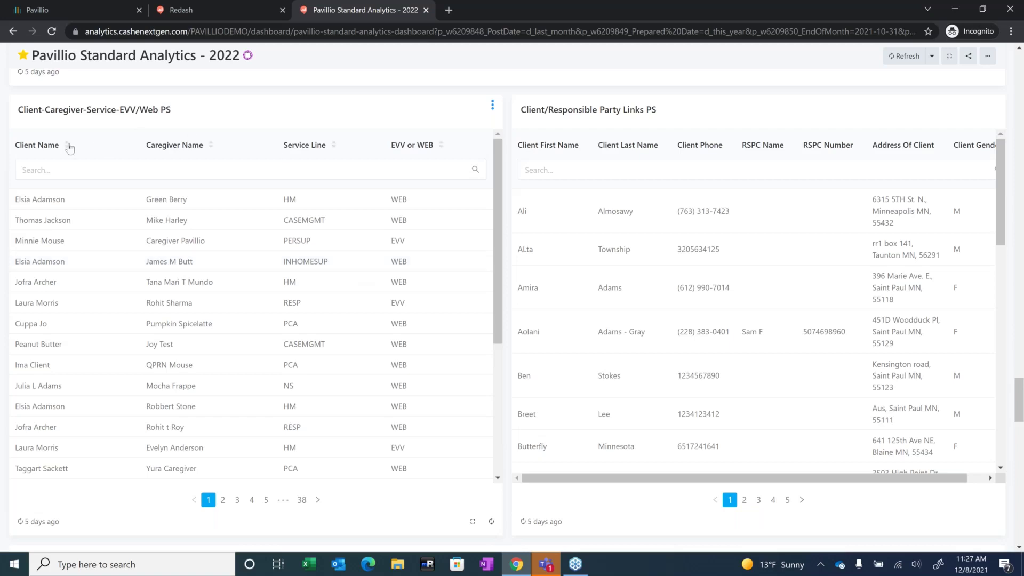
pyautogui.click(40, 145)
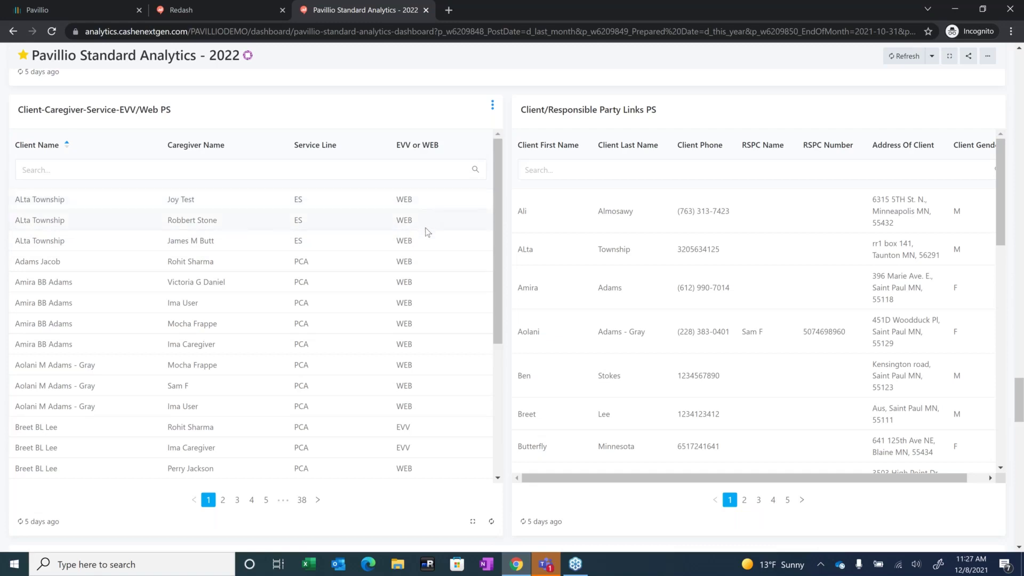
pyautogui.scroll(-2, 427, 231)
pyautogui.moveTo(415, 307); pyautogui.dragTo(400, 286)
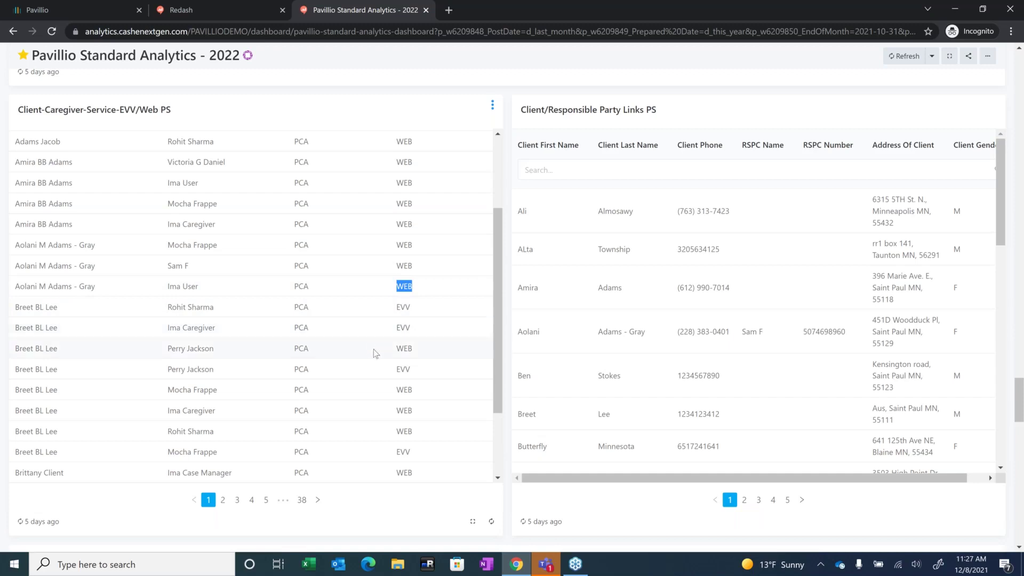
pyautogui.scroll(-2, 371, 347)
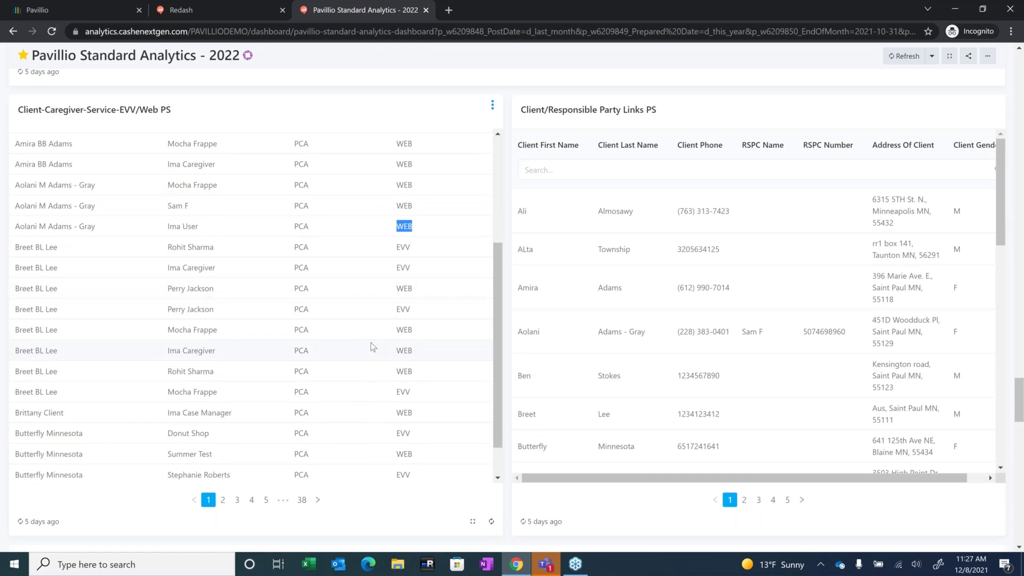
pyautogui.scroll(6, 370, 346)
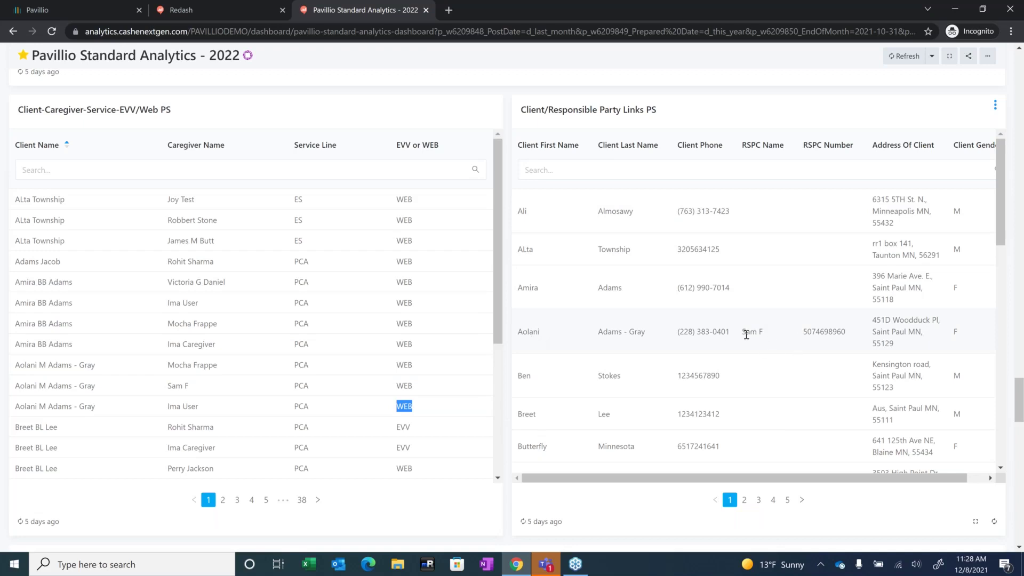
# Step: Review the RSPC Name and RSPC Number entries in the Client/Responsible Party Links PS table, highlighting one responsible party's name
pyautogui.moveTo(743, 331); pyautogui.dragTo(769, 341)
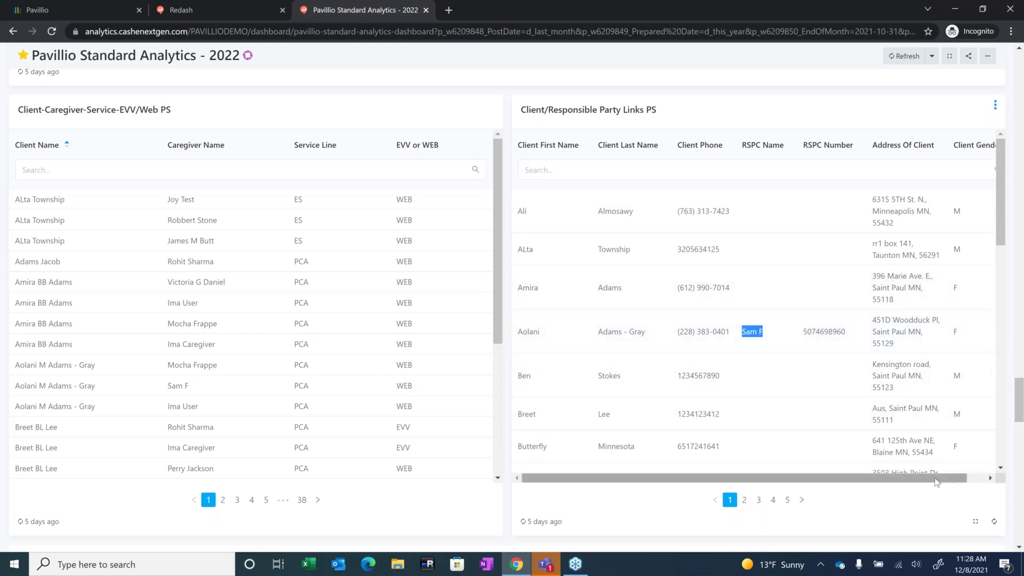
pyautogui.moveTo(936, 482)
pyautogui.mouseDown()
pyautogui.moveTo(986, 480)
pyautogui.moveTo(932, 476)
pyautogui.mouseUp()
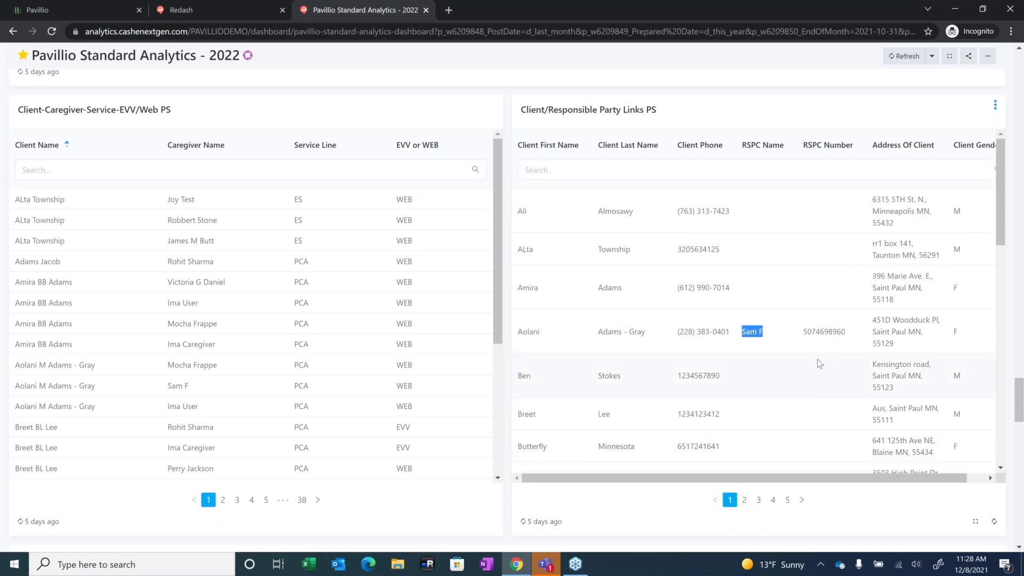
pyautogui.scroll(-3, 821, 363)
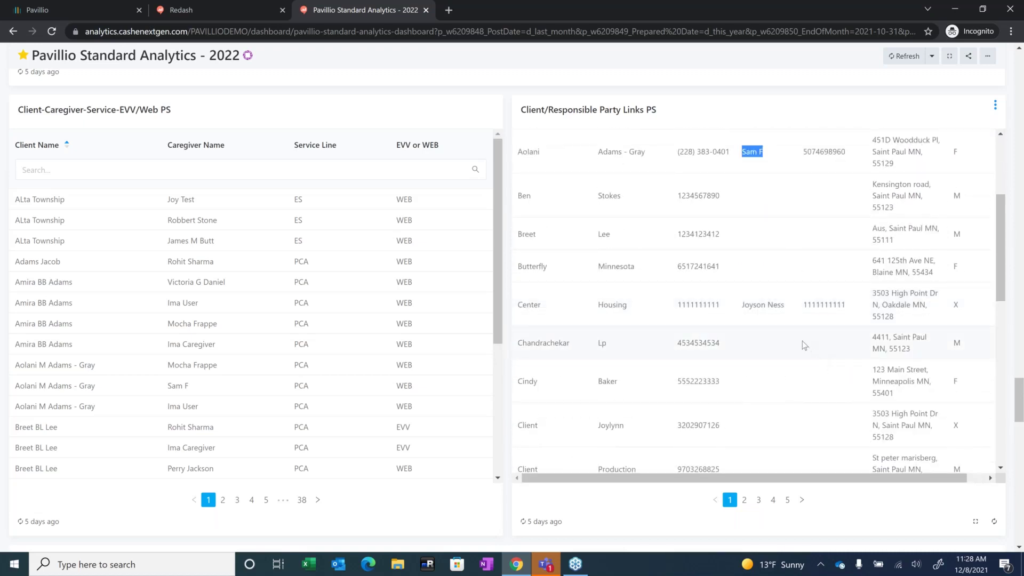
pyautogui.scroll(2, 804, 344)
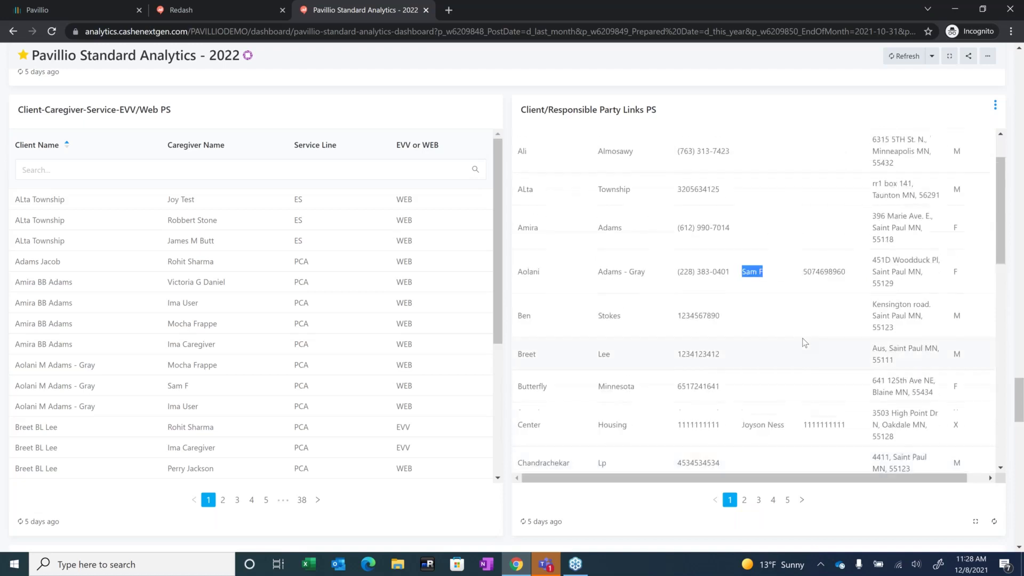
pyautogui.scroll(1, 804, 342)
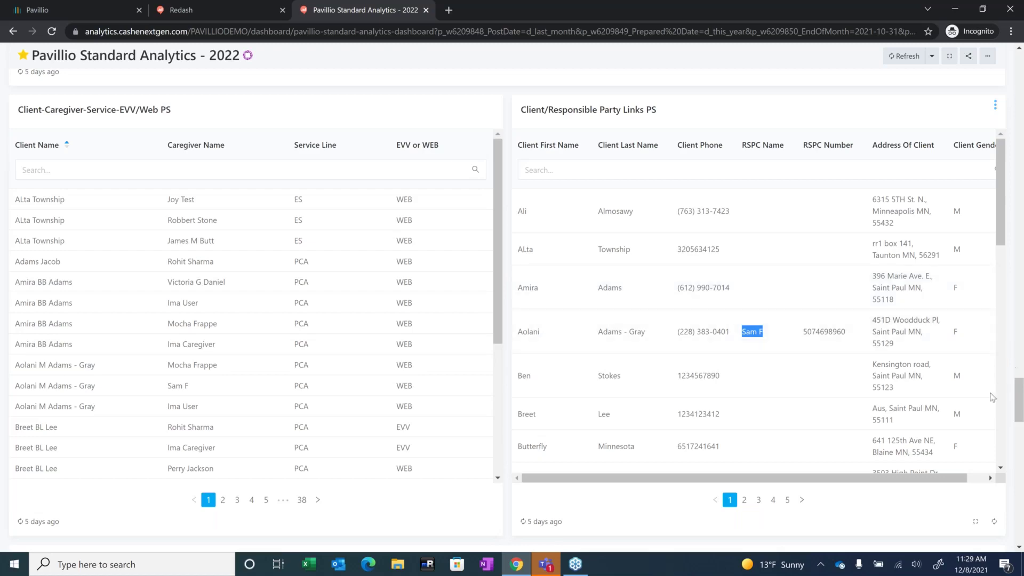
# Step: Close the analytics dashboard and Redash browser tabs, and keep the Pavillio session active
pyautogui.moveTo(1019, 401); pyautogui.dragTo(1020, 252)
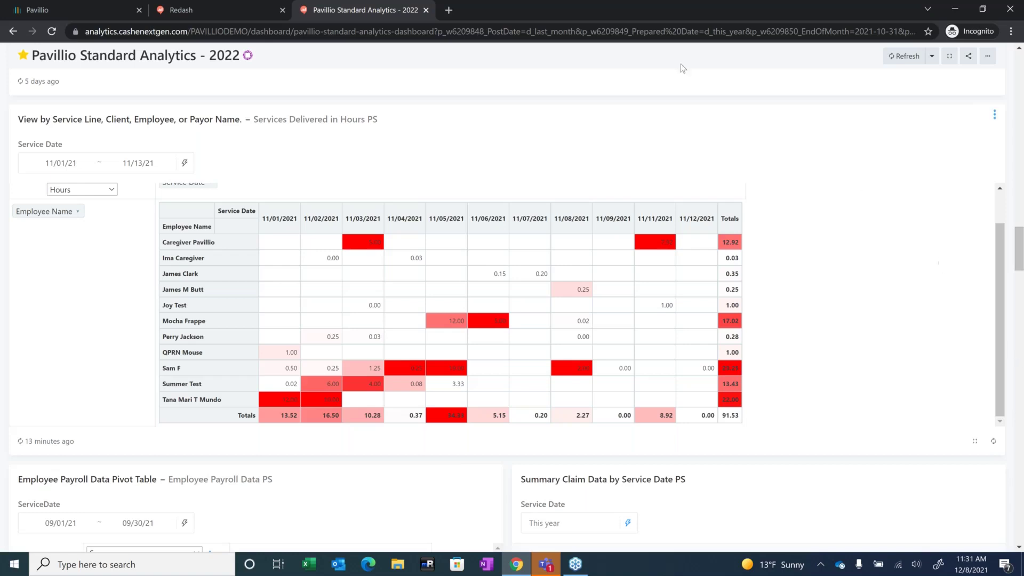
pyautogui.click(426, 10)
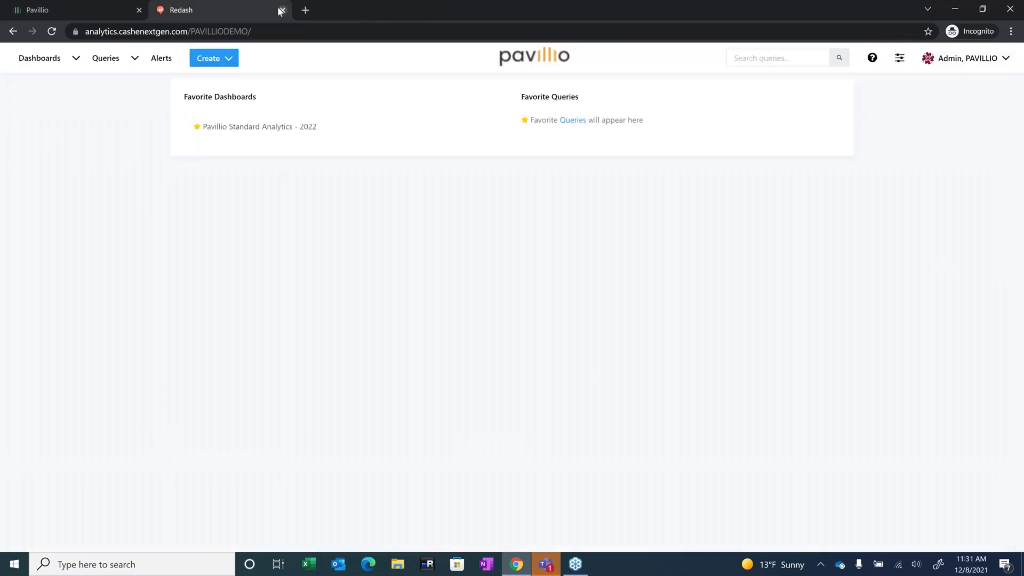
pyautogui.click(283, 11)
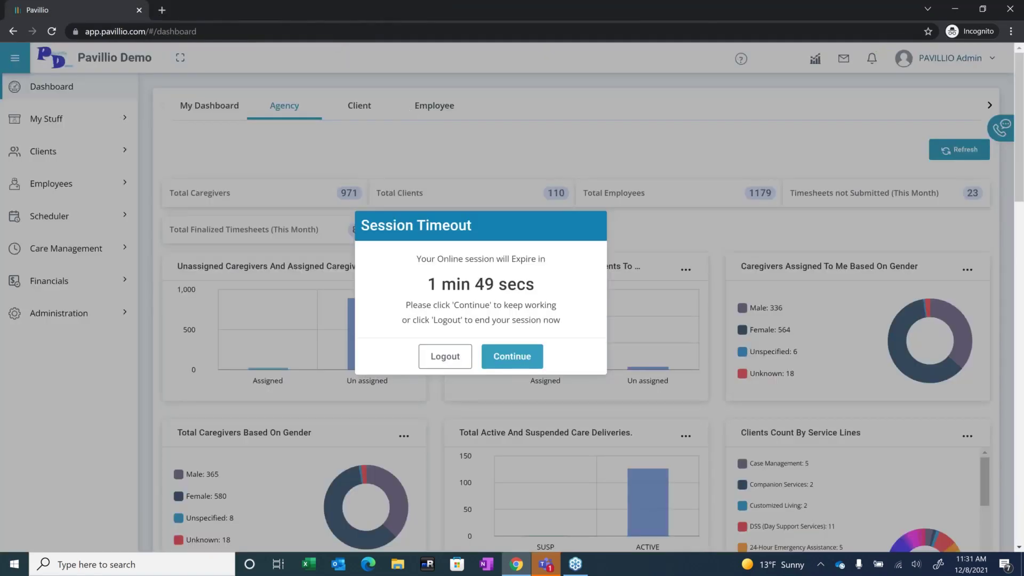
pyautogui.click(516, 360)
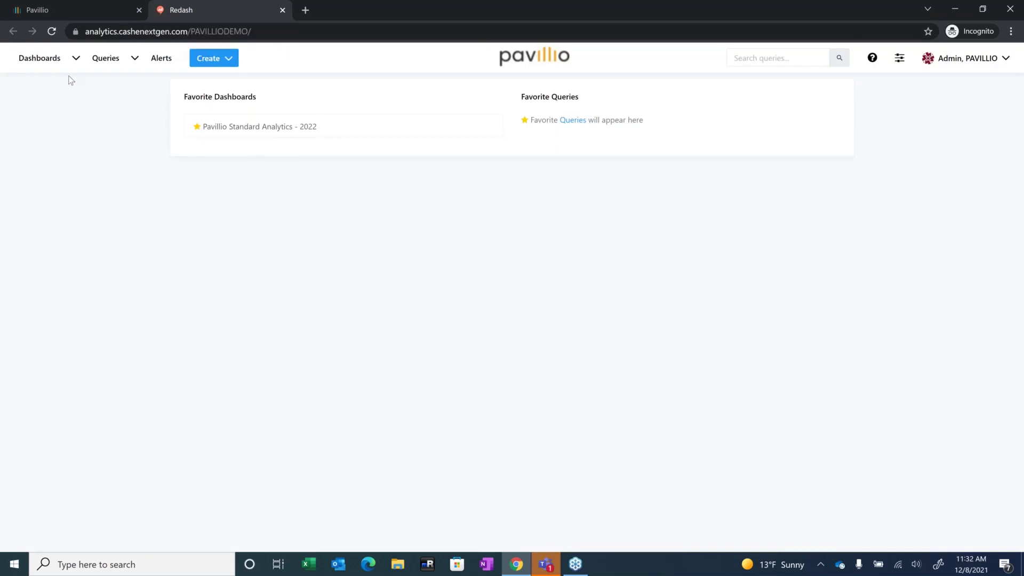
# Step: Open the favorite dashboard Pavillio Standard Analytics - 2022, check the Pavillio agency dashboard, and return to the analytics
pyautogui.click(277, 129)
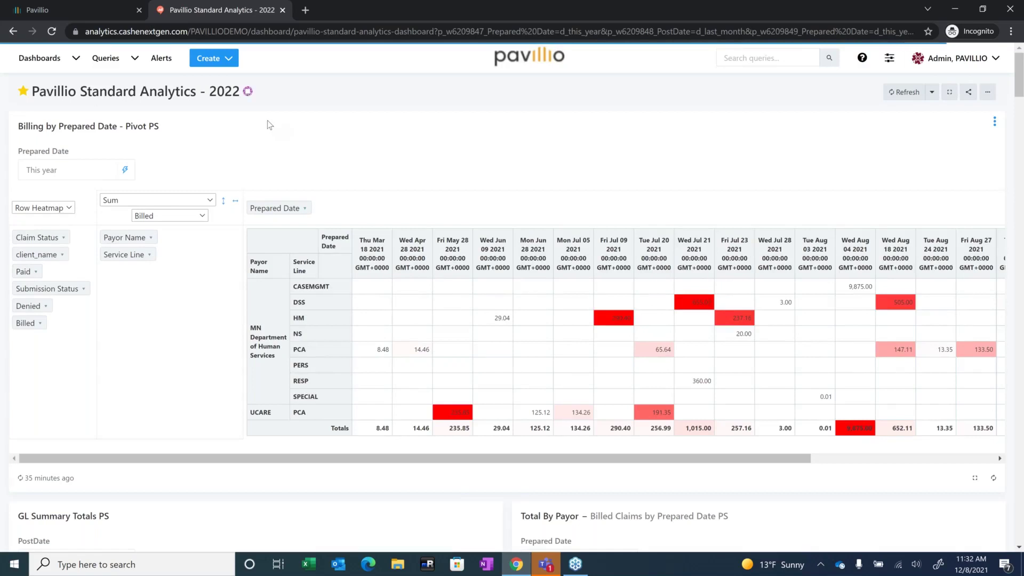
pyautogui.click(72, 9)
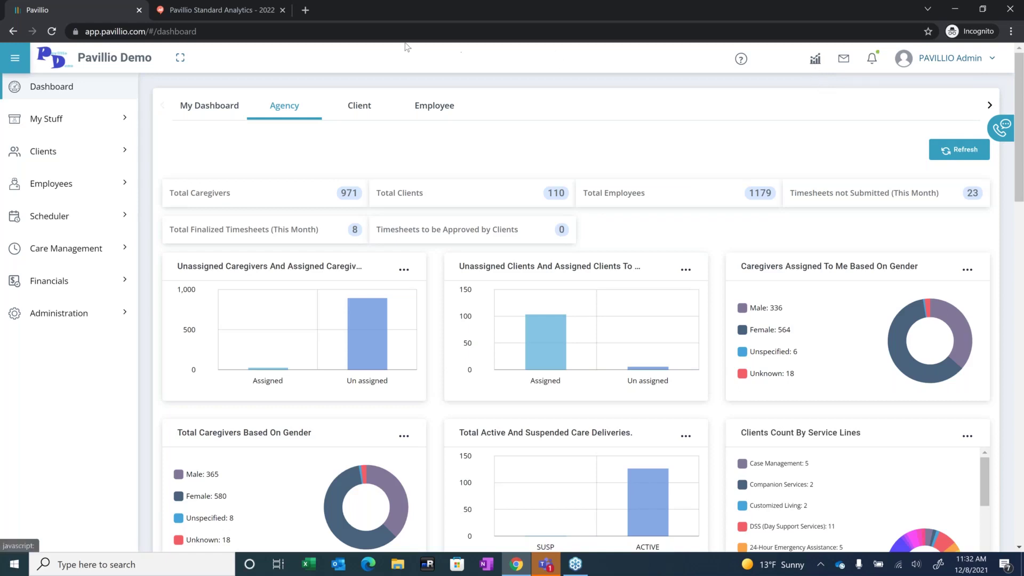
pyautogui.click(215, 13)
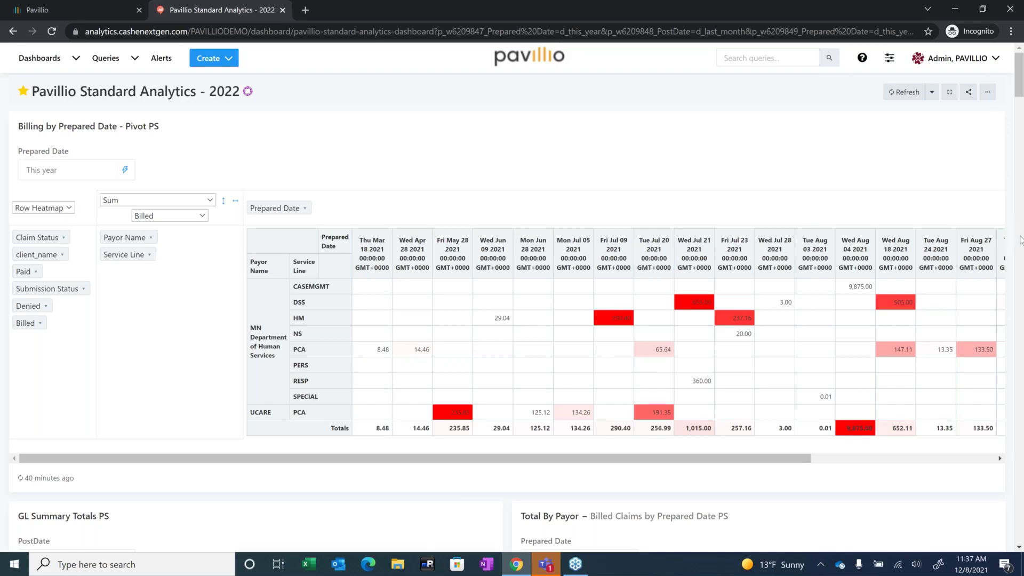
# Step: Download the Services Delivered in Hours PS data as an Excel file
pyautogui.scroll(-5, 1019, 236)
pyautogui.scroll(-12, 1022, 261)
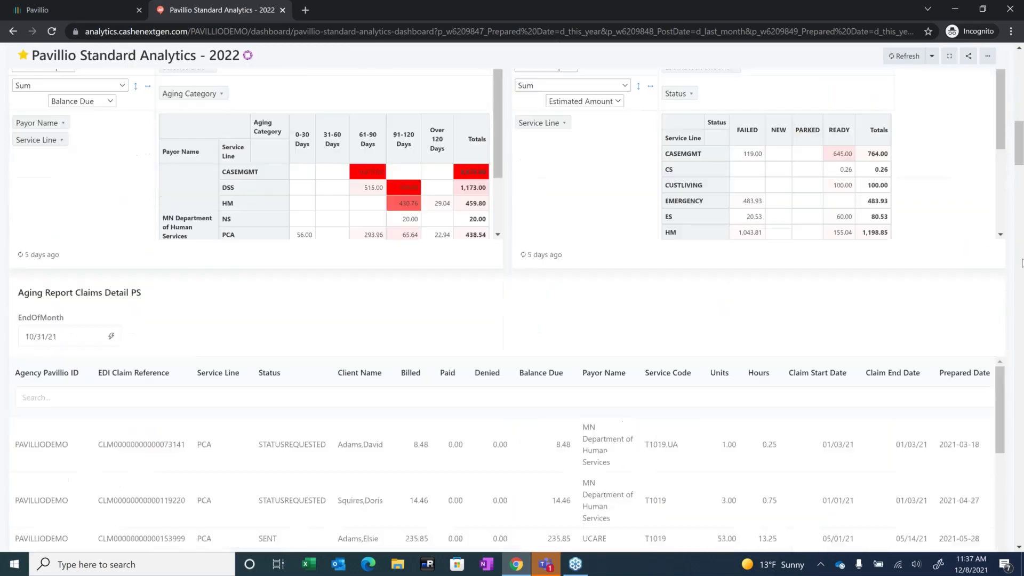
pyautogui.scroll(-15, 1022, 262)
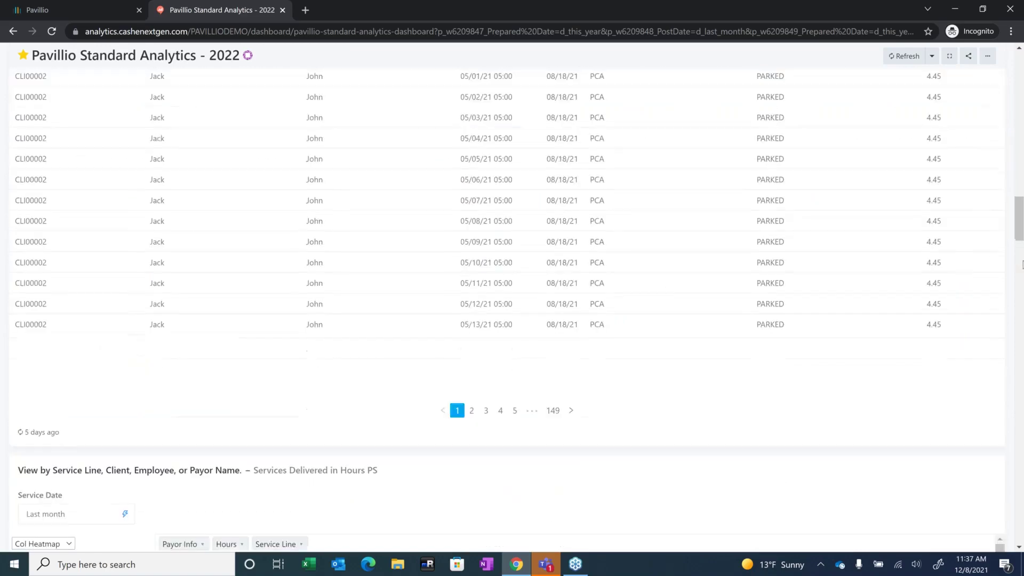
pyautogui.scroll(-1, 1020, 265)
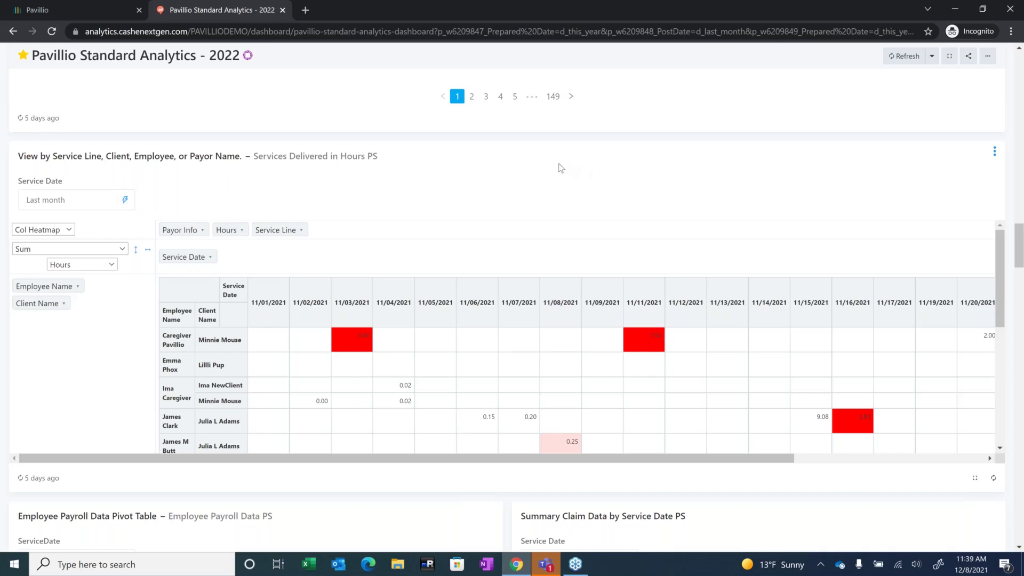
pyautogui.click(992, 154)
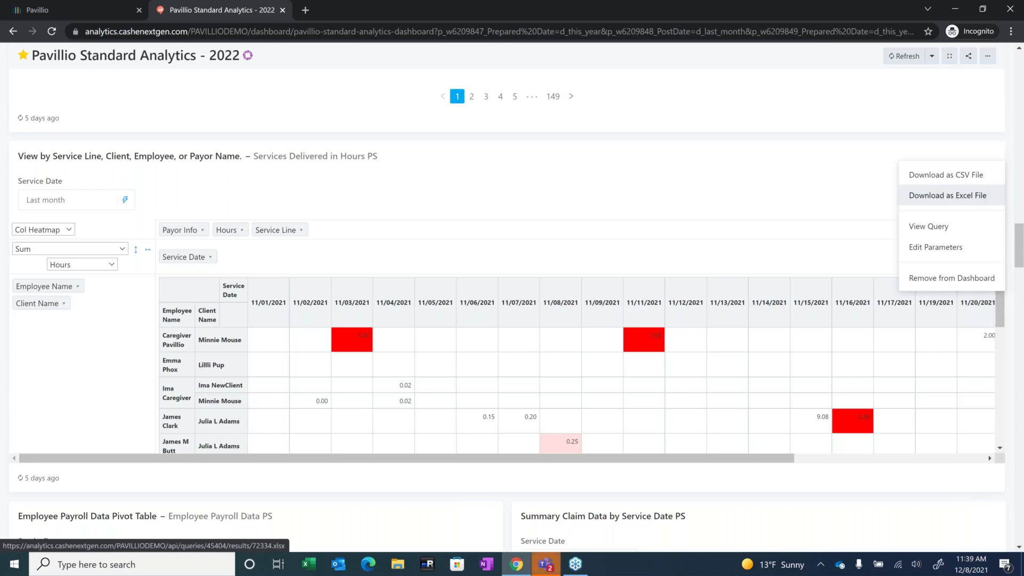
pyautogui.click(937, 196)
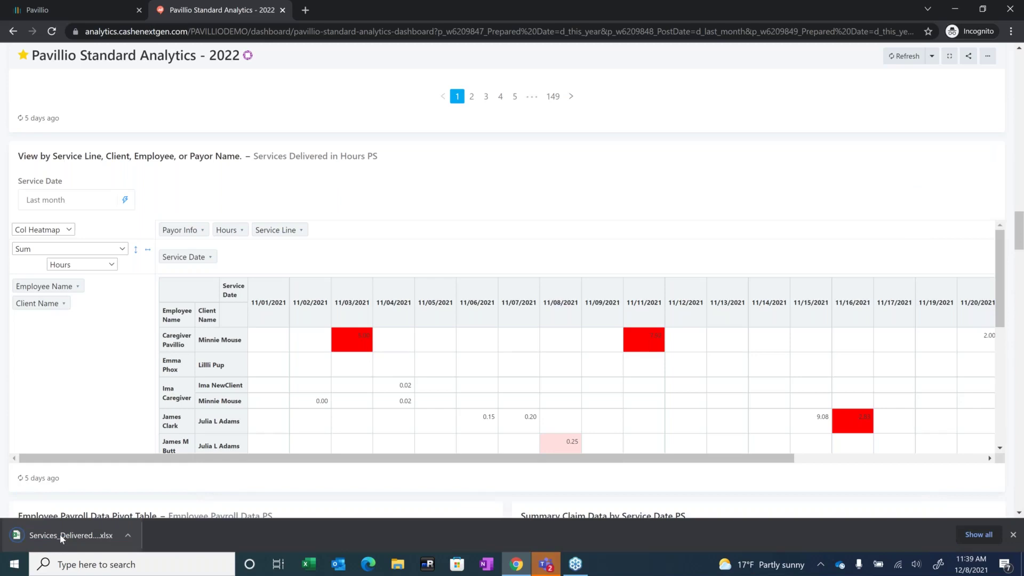
# Step: Open the downloaded Services Delivered workbook in Excel, look over its service rows, and close it
pyautogui.click(60, 533)
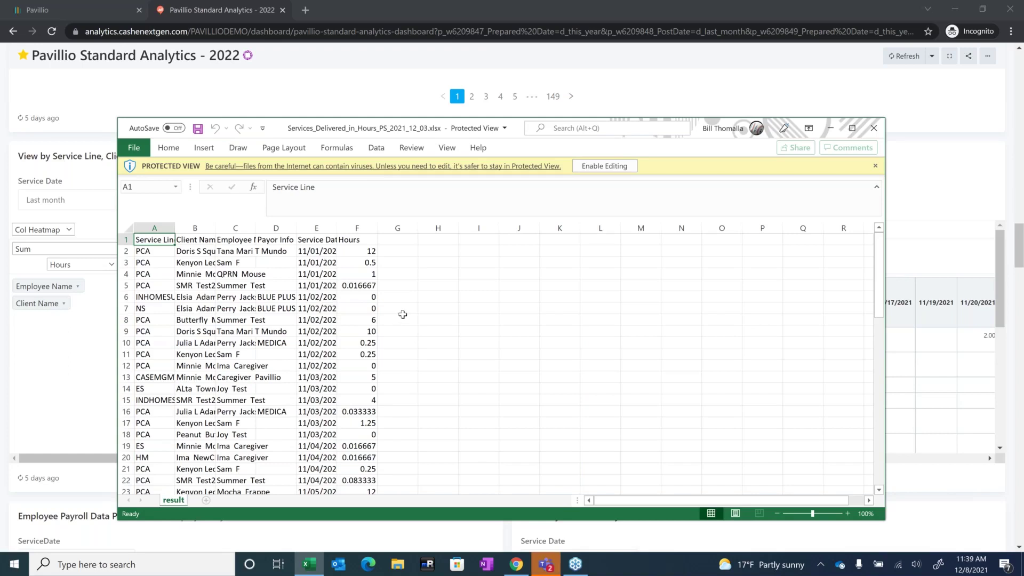
pyautogui.click(874, 132)
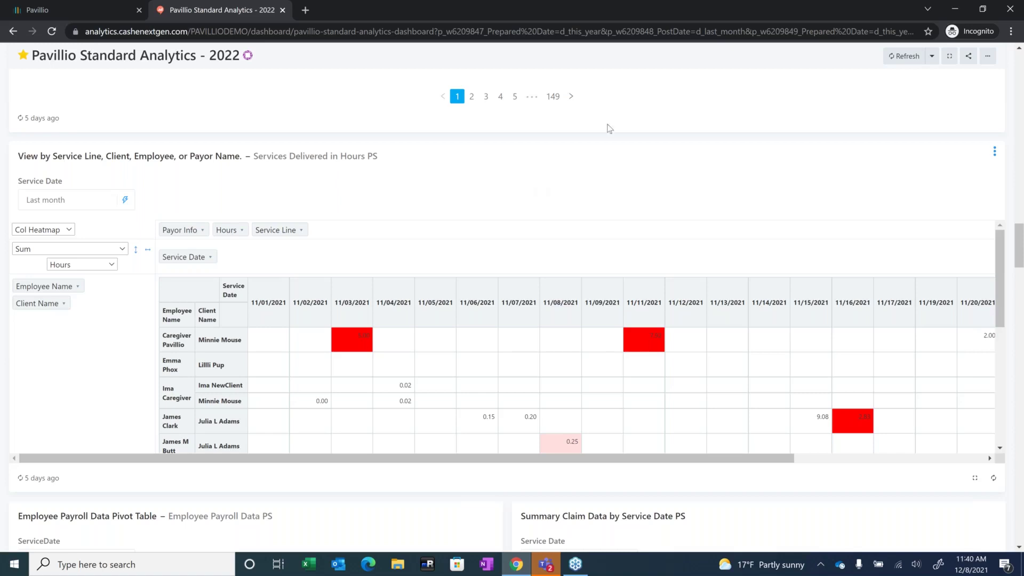
pyautogui.click(995, 153)
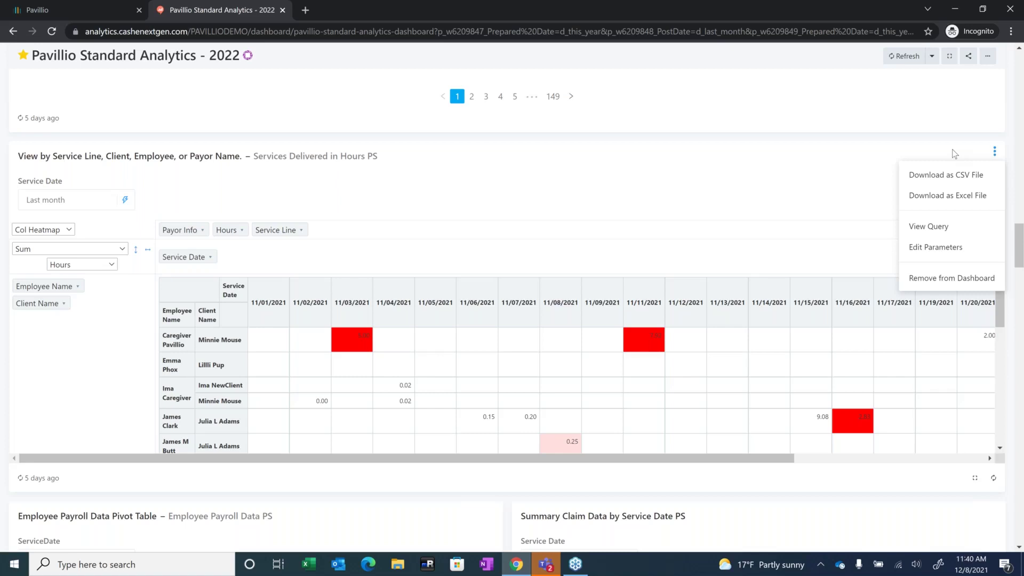
pyautogui.click(954, 153)
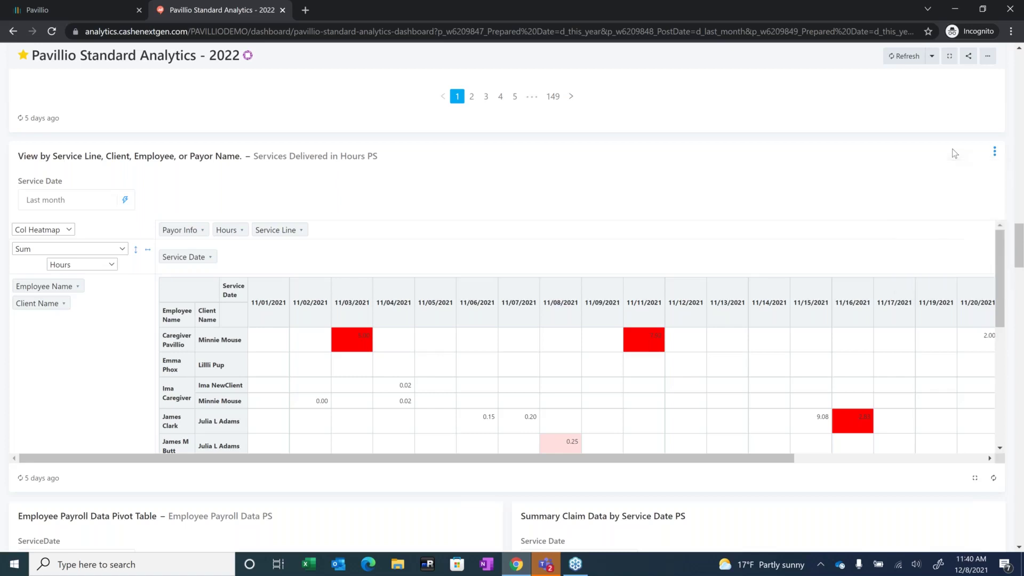